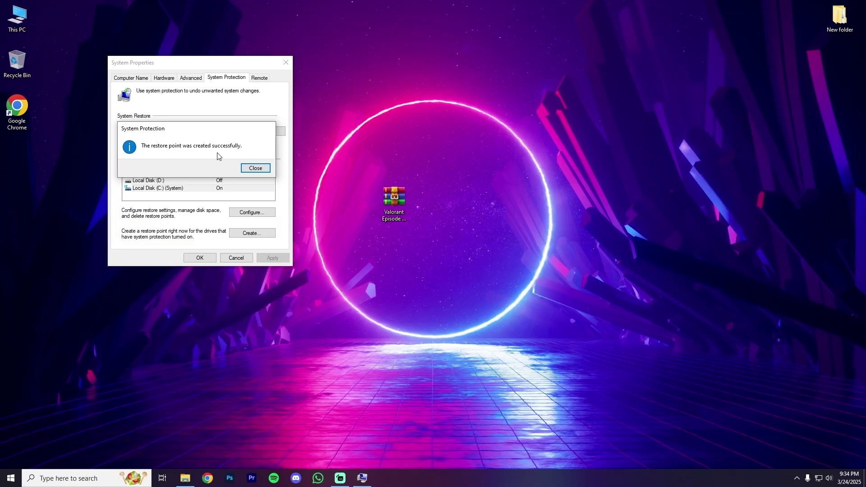
Dismiss the restore point confirmation and close the System Properties dialog.
{"action": "left_click", "coordinate": [255, 167]}
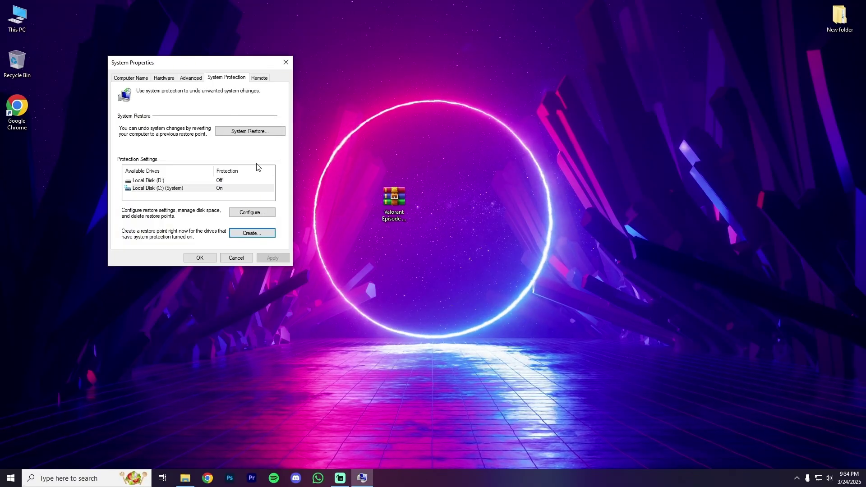
{"action": "left_click", "coordinate": [285, 63]}
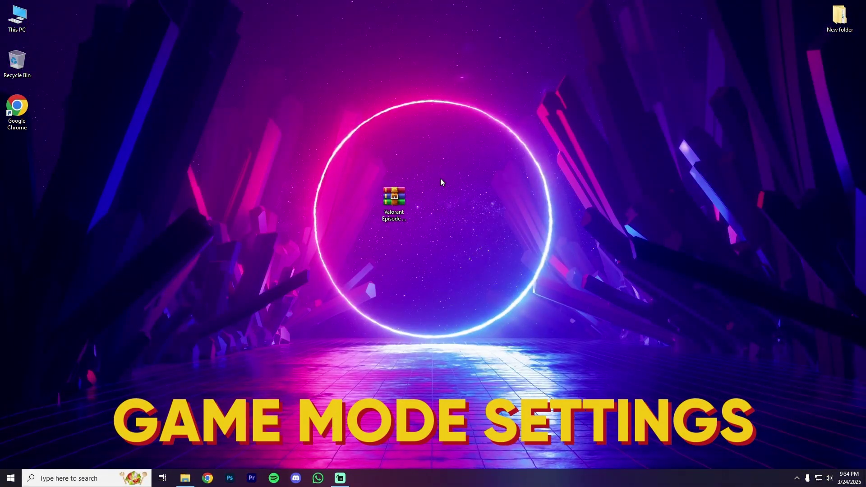
Search Windows for "game mode settings" and open the Game Mode settings page.
{"action": "left_click", "coordinate": [107, 475]}
{"action": "type", "text": "g"}
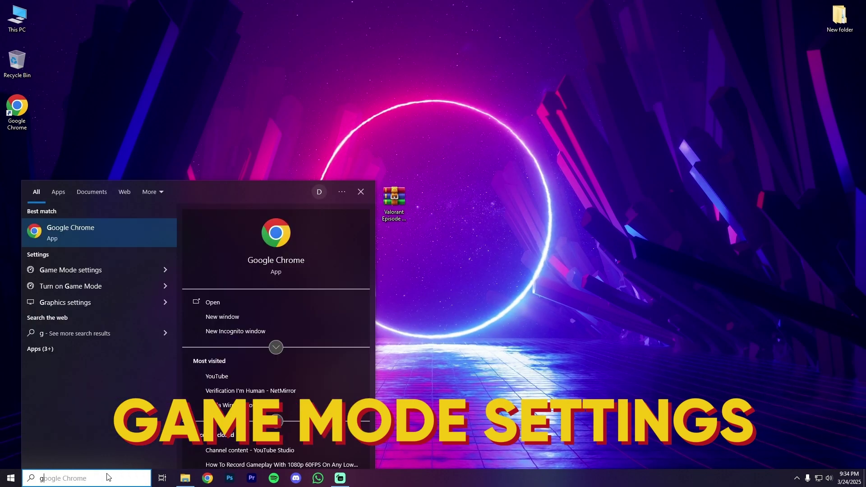
{"action": "type", "text": "ame mode s"}
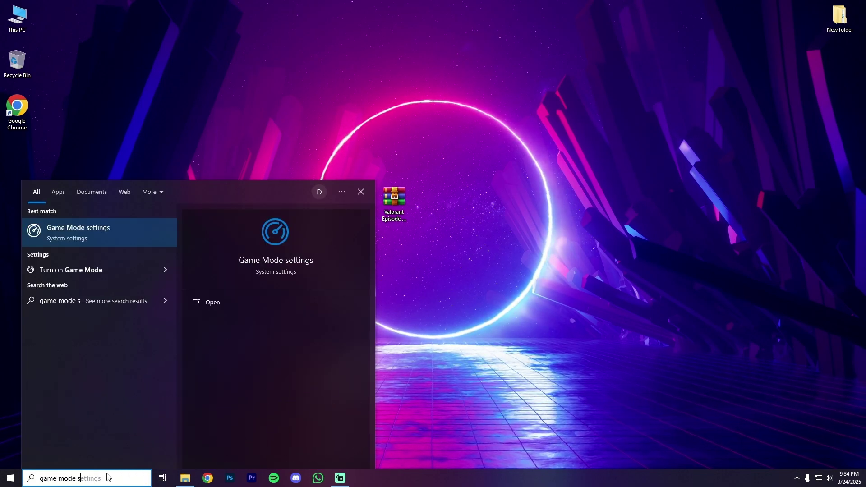
{"action": "type", "text": "ettings"}
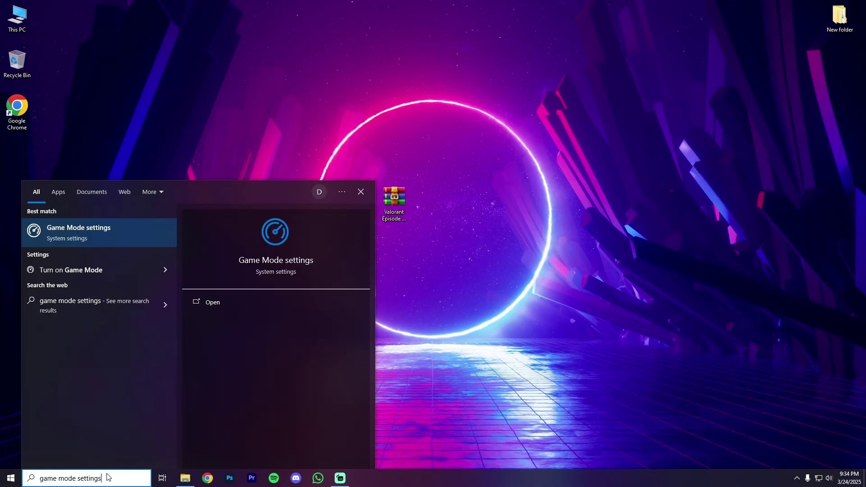
{"action": "left_click", "coordinate": [114, 225]}
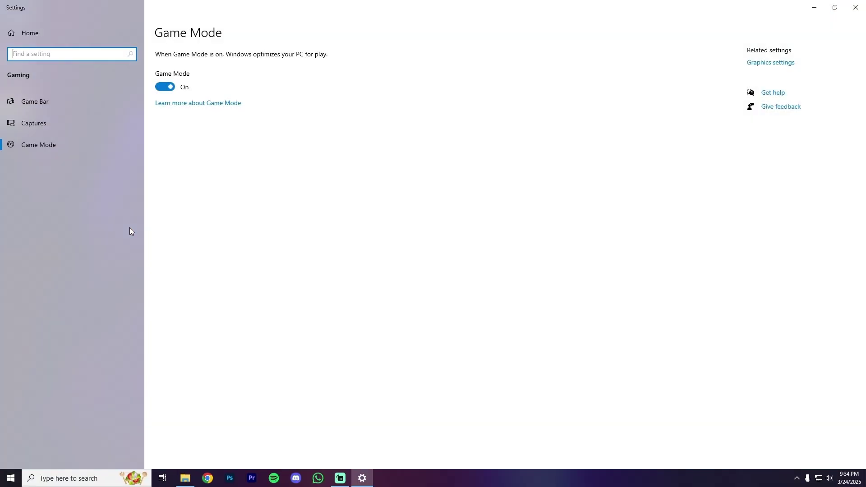
Toggle Game Mode off and back on, check the Game Bar page, and close Settings.
{"action": "left_click", "coordinate": [165, 88]}
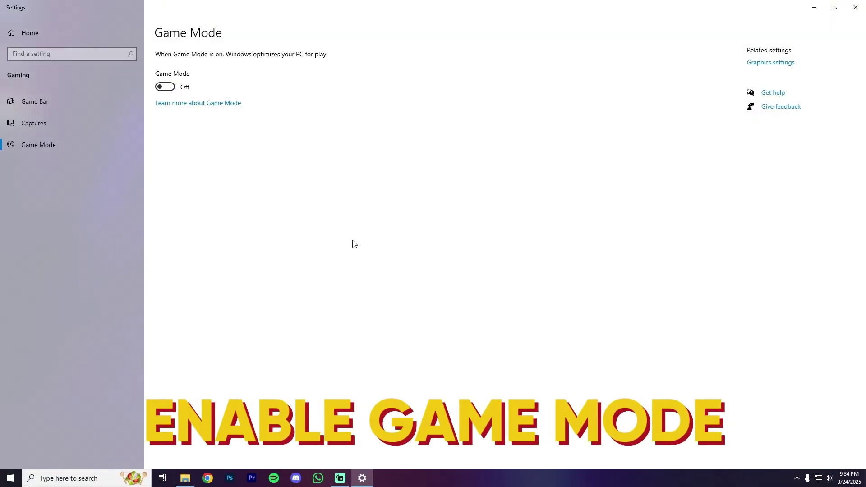
{"action": "left_click", "coordinate": [42, 110]}
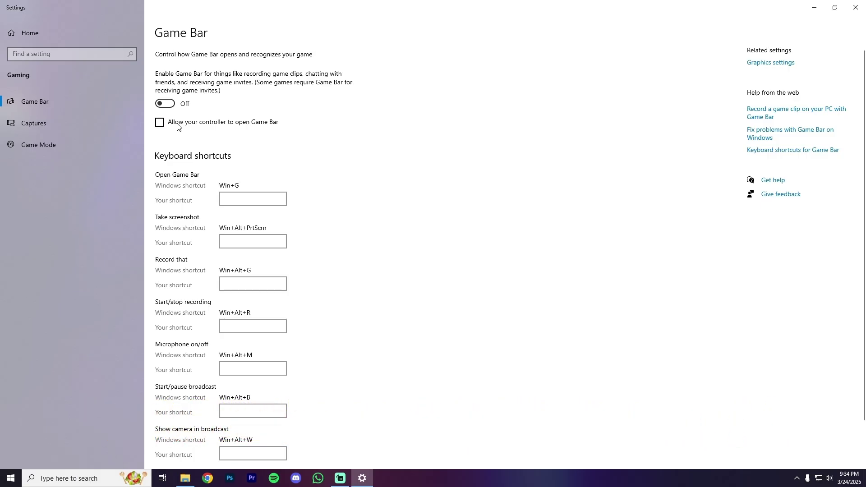
{"action": "left_click", "coordinate": [97, 140]}
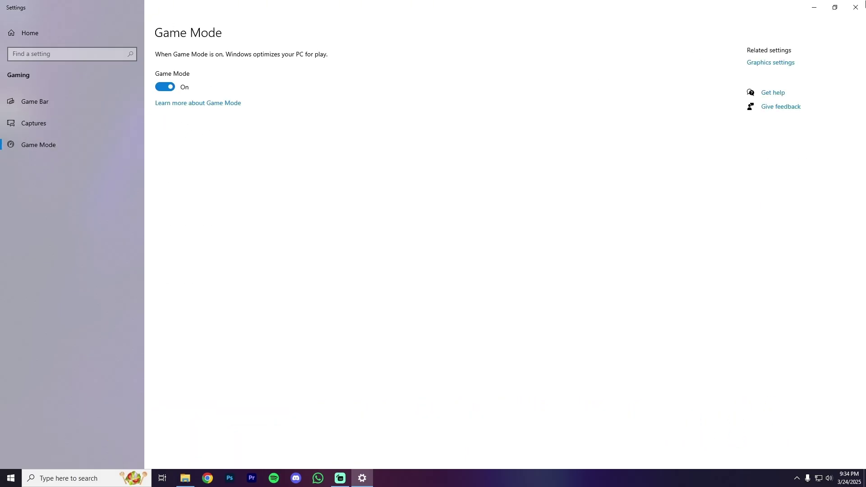
{"action": "left_click", "coordinate": [855, 7]}
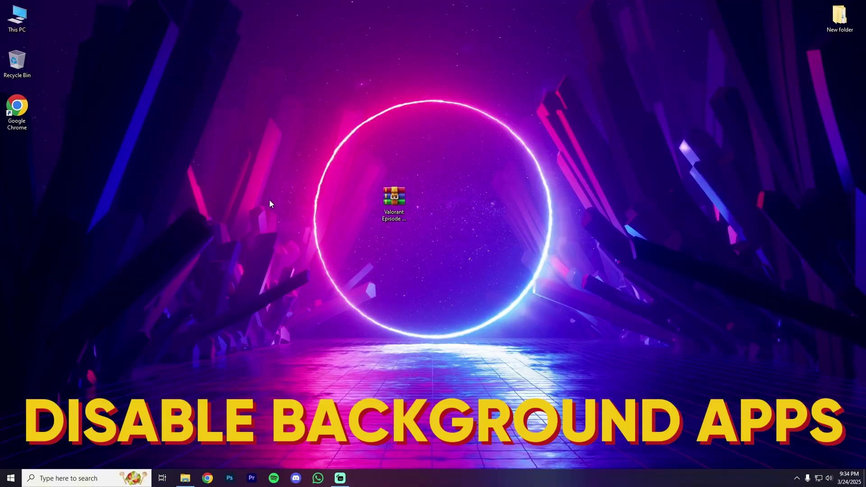
Search Windows for "background apps" and open the Background apps privacy settings.
{"action": "left_click", "coordinate": [67, 478]}
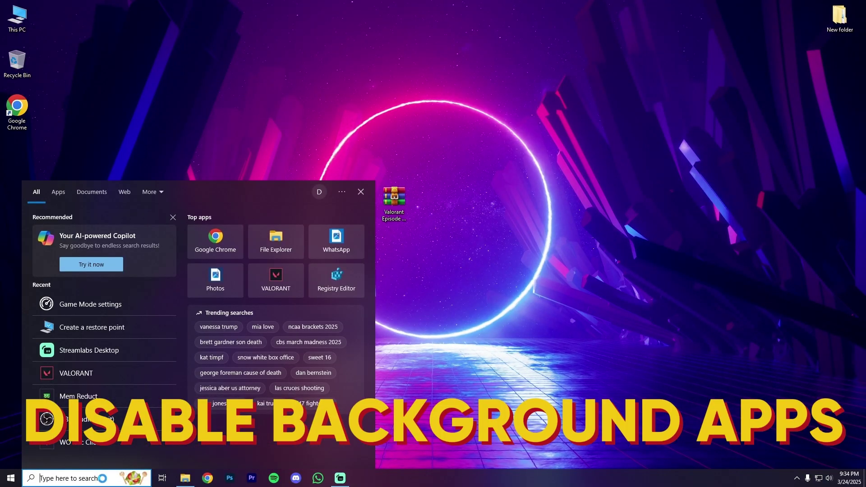
{"action": "type", "text": "backgrou"}
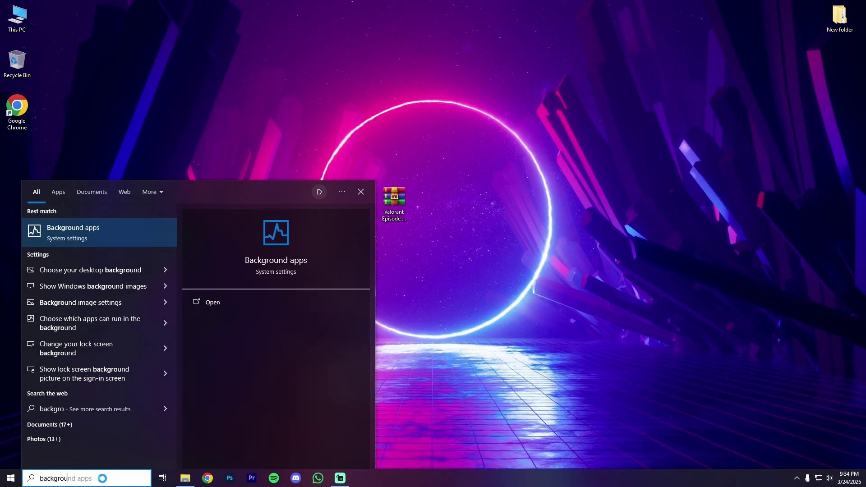
{"action": "type", "text": "nd apps"}
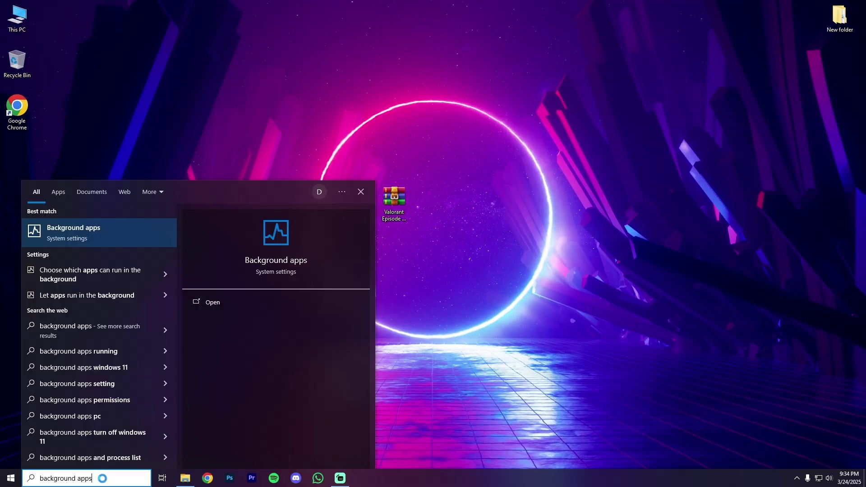
{"action": "left_click", "coordinate": [125, 231]}
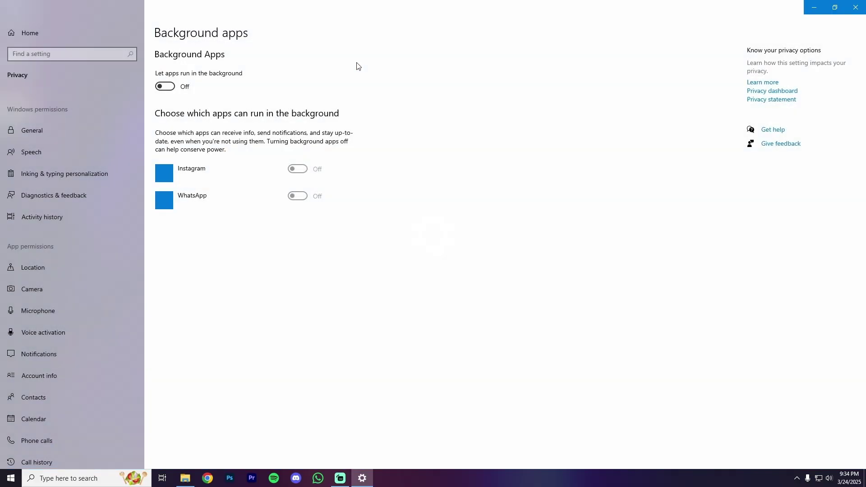
Switch the permission for apps to run in the background on and back off, and close Settings.
{"action": "left_click", "coordinate": [164, 86]}
{"action": "scroll", "coordinate": [407, 253], "scroll_direction": "down", "scroll_amount": 15}
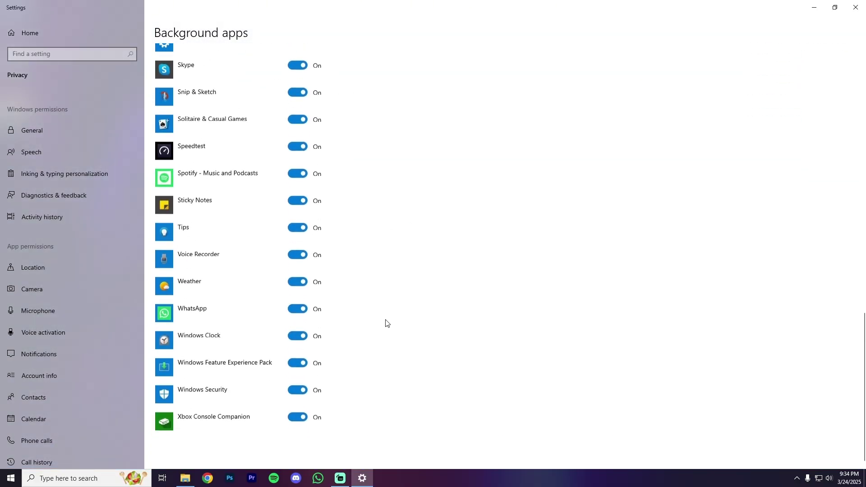
{"action": "scroll", "coordinate": [369, 303], "scroll_direction": "up", "scroll_amount": 15}
{"action": "left_click", "coordinate": [192, 92]}
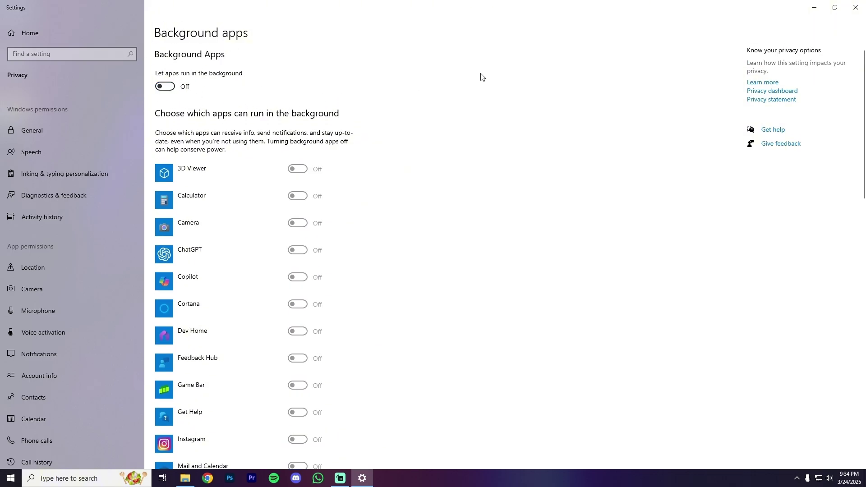
{"action": "left_click", "coordinate": [855, 7]}
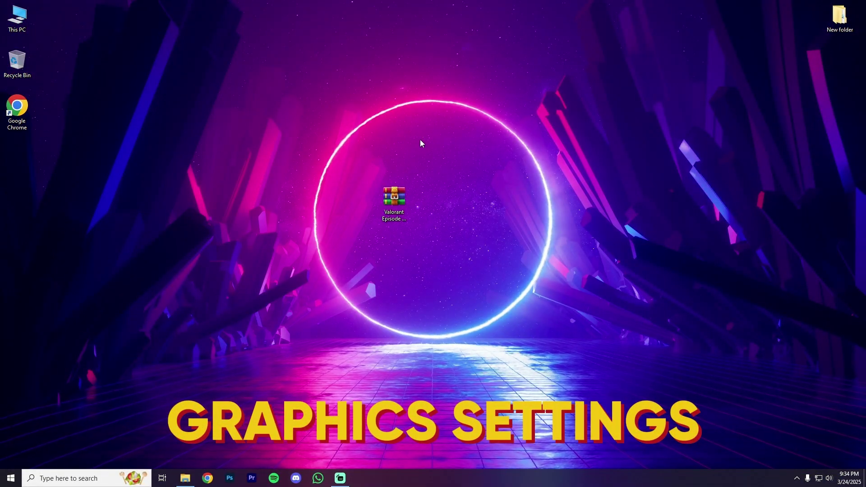
Search Windows for "graphics settings" and open the Graphics settings page.
{"action": "left_click", "coordinate": [99, 477]}
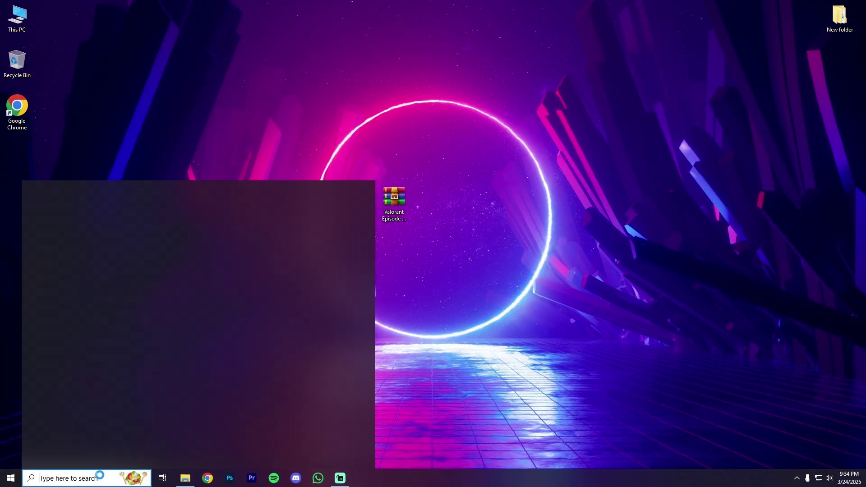
{"action": "type", "text": "graph"}
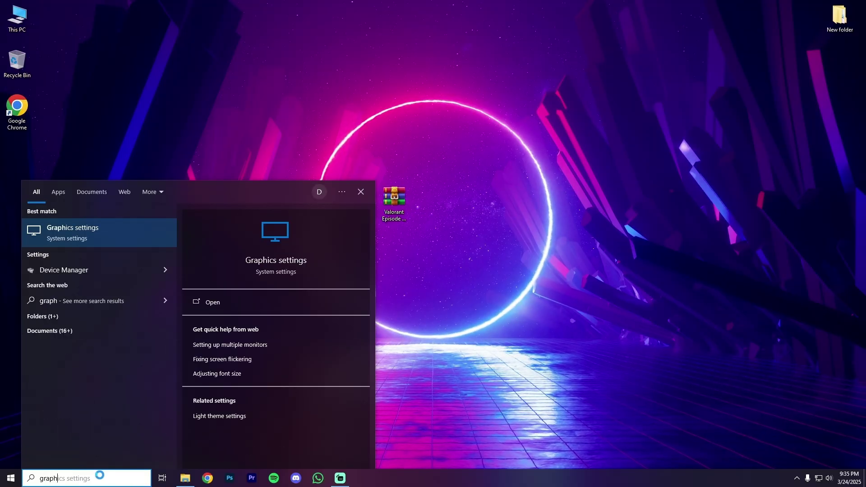
{"action": "type", "text": "ics settings"}
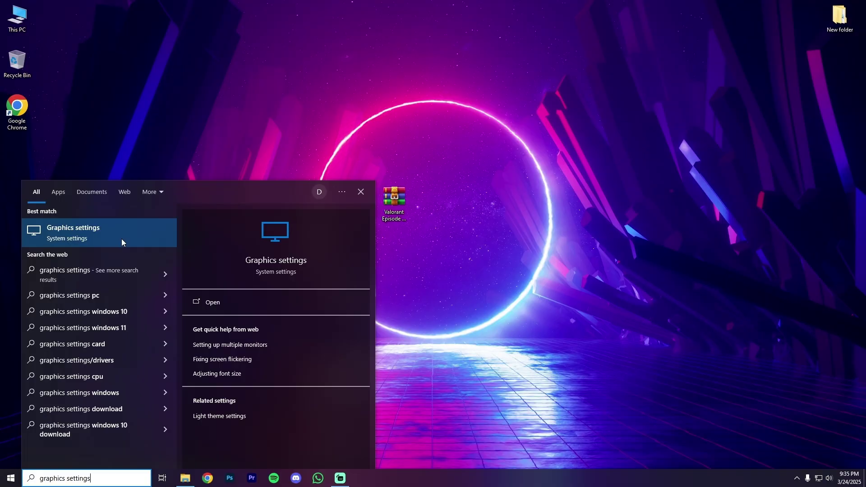
{"action": "left_click", "coordinate": [123, 238]}
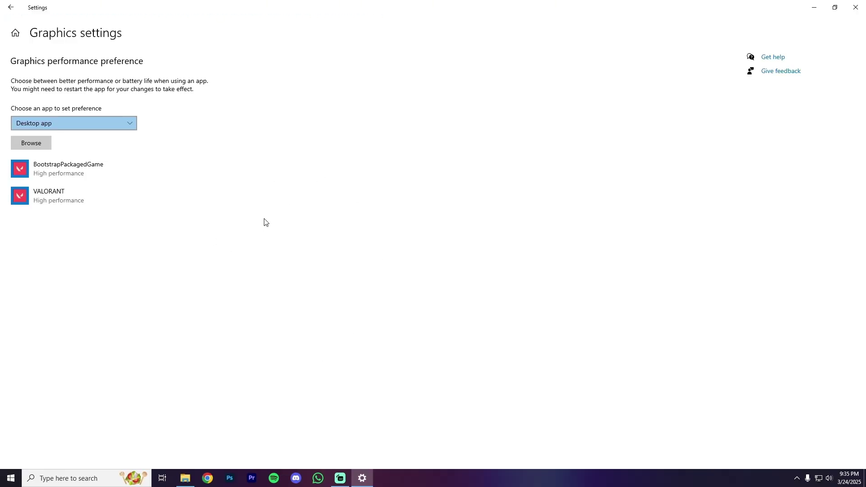
Try to add the VALORANT application from D:\Riot Games\VALORANT\live to the graphics performance preference list.
{"action": "left_click", "coordinate": [13, 144]}
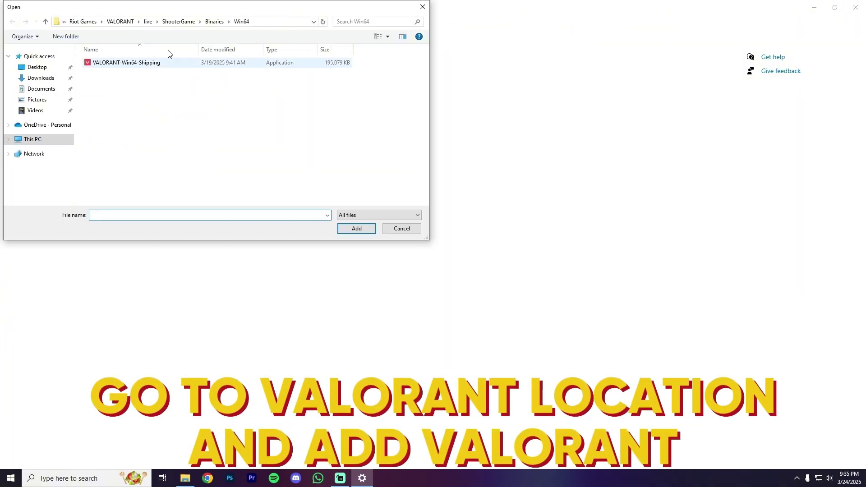
{"action": "left_click", "coordinate": [121, 22]}
{"action": "left_click", "coordinate": [154, 21]}
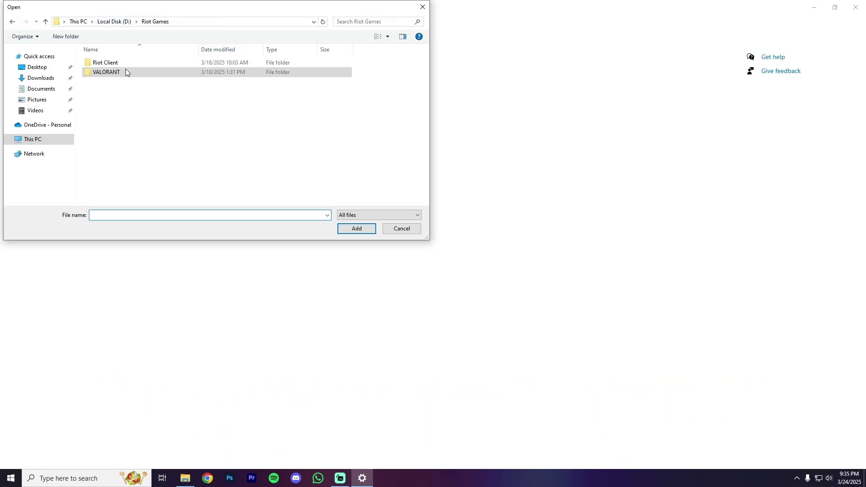
{"action": "double_click", "coordinate": [141, 72]}
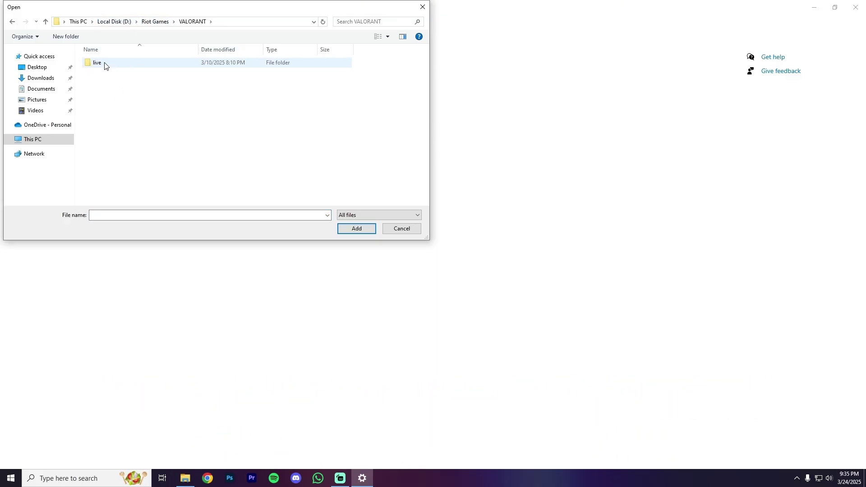
{"action": "double_click", "coordinate": [104, 63]}
{"action": "left_click", "coordinate": [122, 83]}
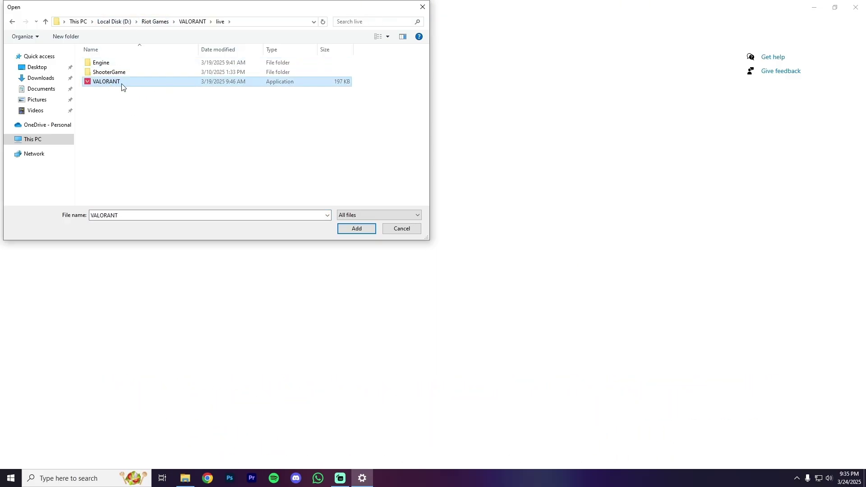
{"action": "left_click", "coordinate": [347, 232]}
Save High performance as the graphics preference for the VALORANT entry.
{"action": "left_click", "coordinate": [82, 205]}
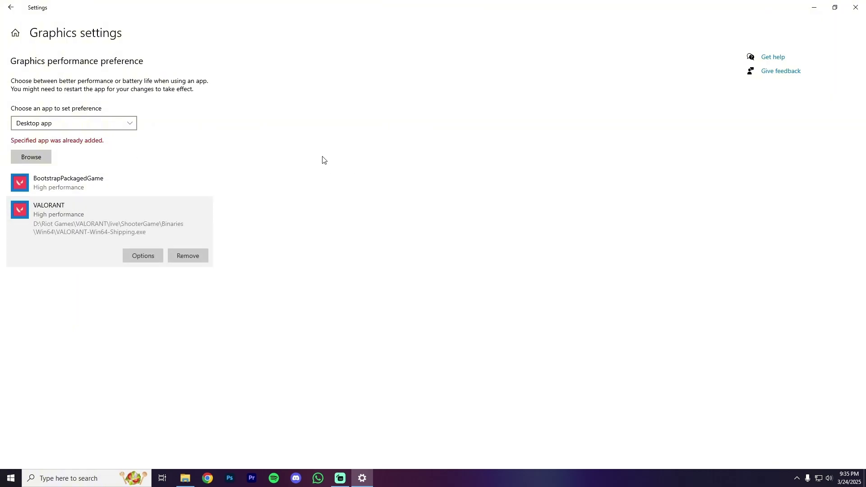
{"action": "left_click", "coordinate": [145, 254]}
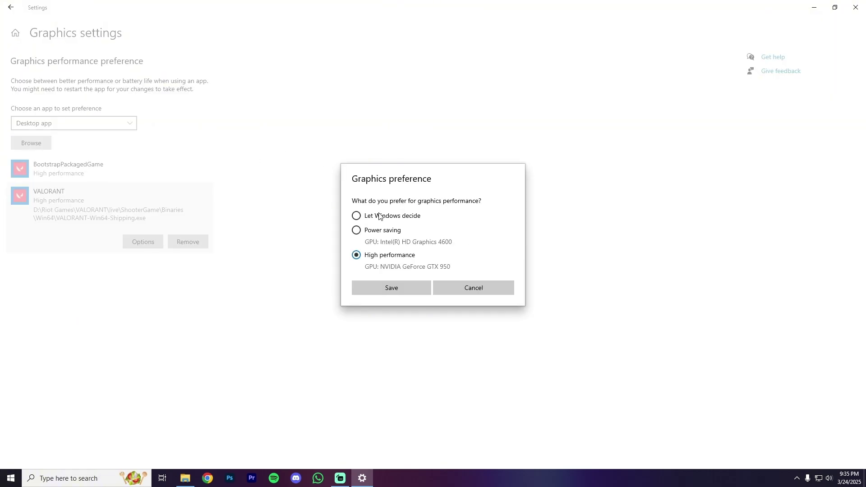
{"action": "left_click", "coordinate": [386, 288]}
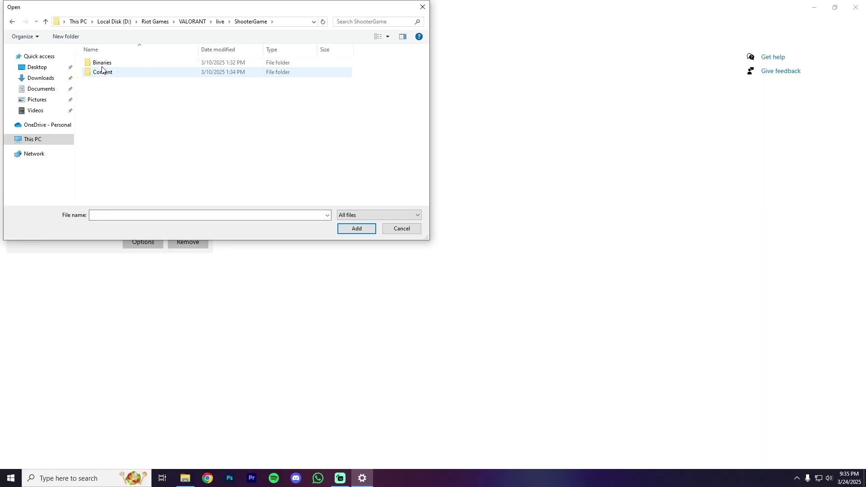
Try to add VALORANT-Win64-Shipping from the ShooterGame\Binaries\Win64 folder to the graphics performance preference list.
{"action": "double_click", "coordinate": [102, 63]}
{"action": "double_click", "coordinate": [103, 63]}
{"action": "left_click", "coordinate": [106, 64]}
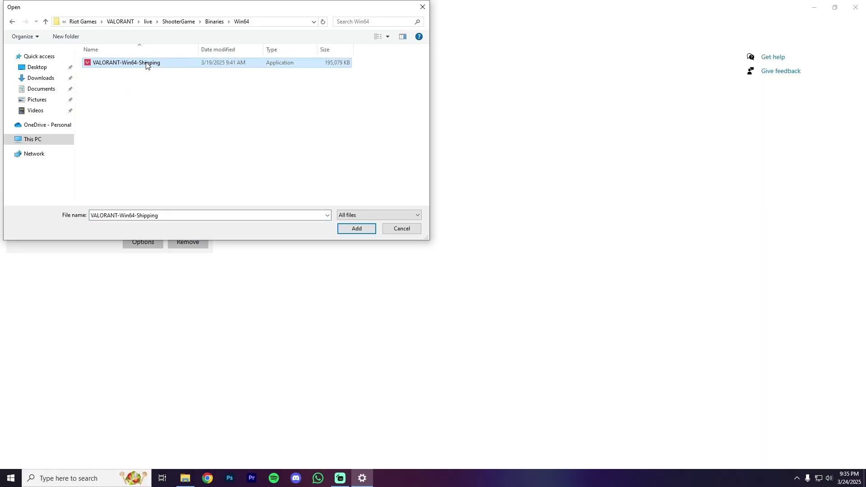
{"action": "left_click", "coordinate": [357, 229]}
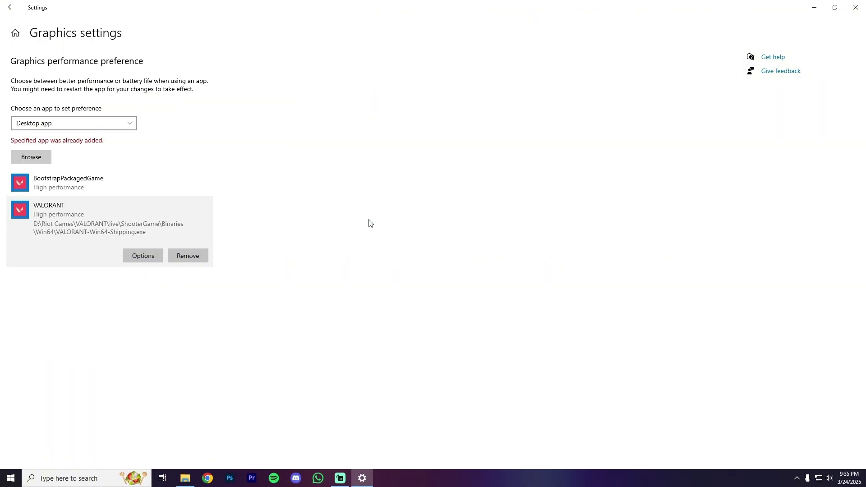
Save High performance as the graphics preference for the BootstrapPackagedGame entry.
{"action": "left_click", "coordinate": [108, 185]}
{"action": "left_click", "coordinate": [142, 213]}
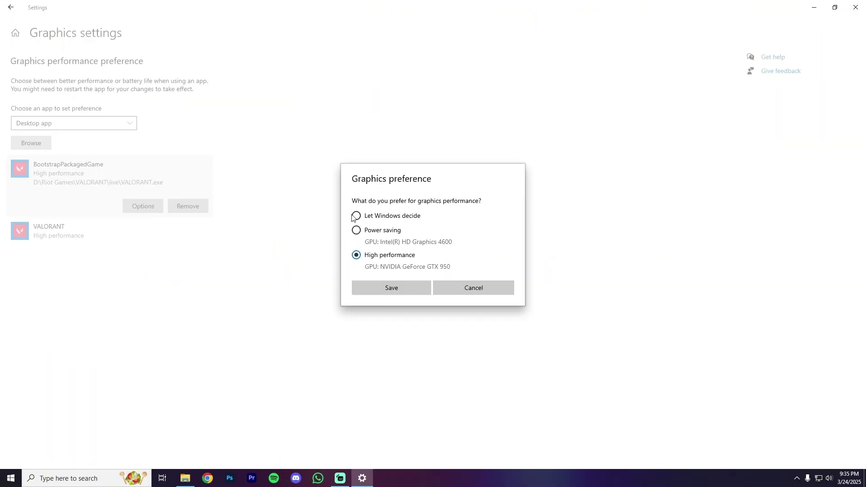
{"action": "left_click", "coordinate": [388, 287]}
{"action": "left_click", "coordinate": [131, 226]}
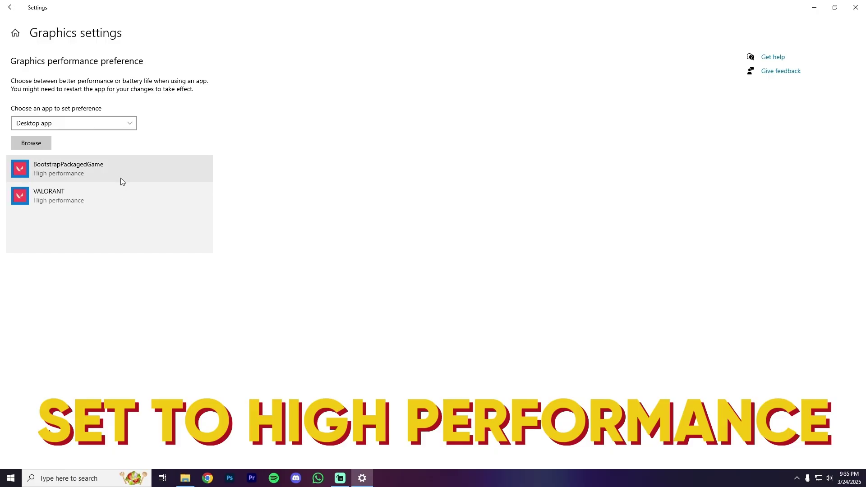
{"action": "left_click", "coordinate": [120, 178]}
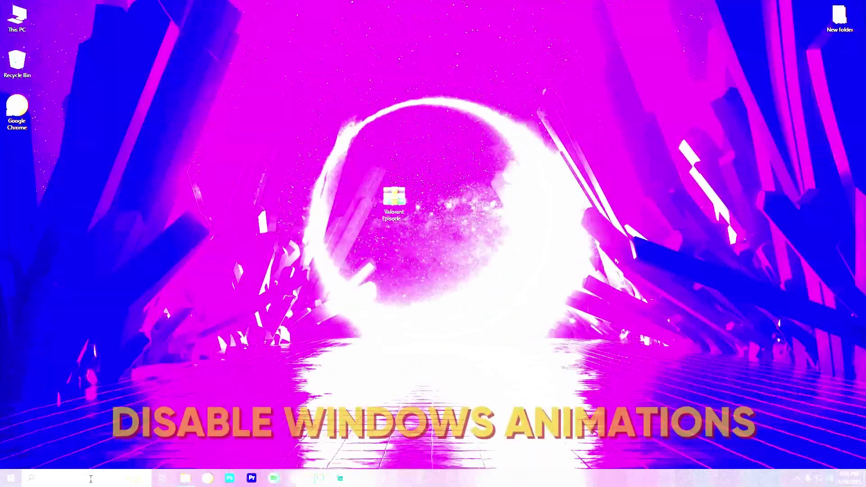
Turn off Show animations in Windows in the Ease of Access display settings and close Settings.
{"action": "left_click", "coordinate": [127, 477]}
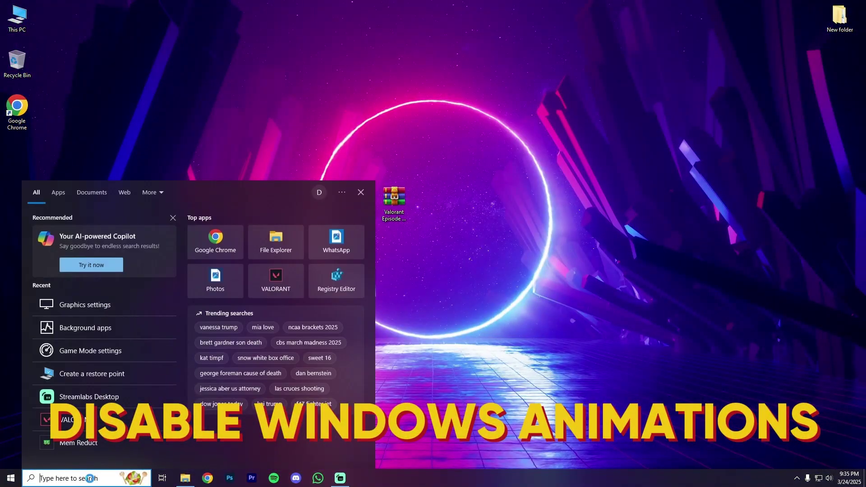
{"action": "type", "text": "animations"}
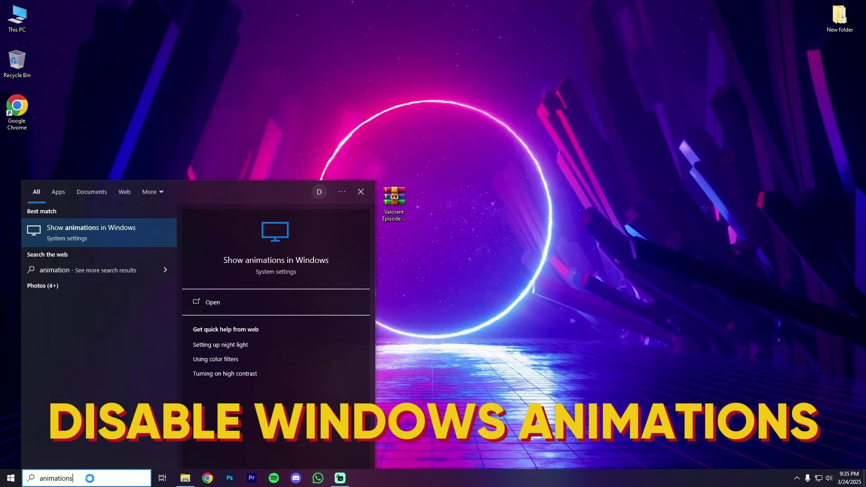
{"action": "left_click", "coordinate": [99, 241]}
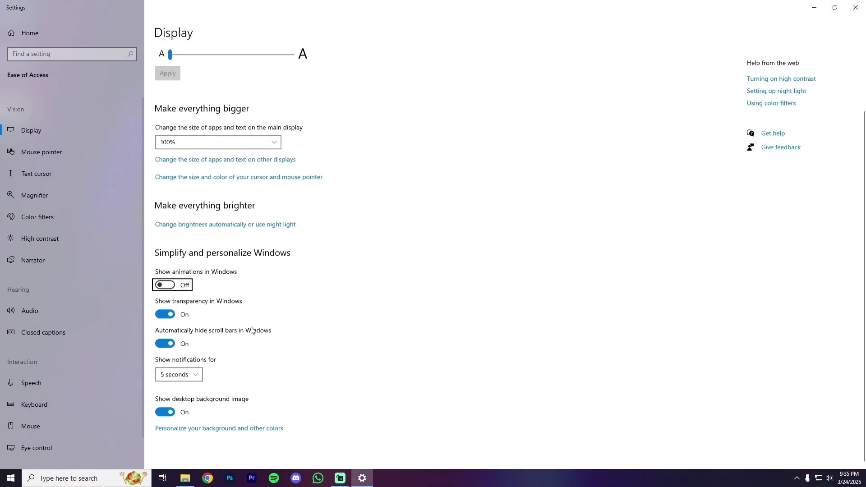
{"action": "left_click", "coordinate": [167, 287]}
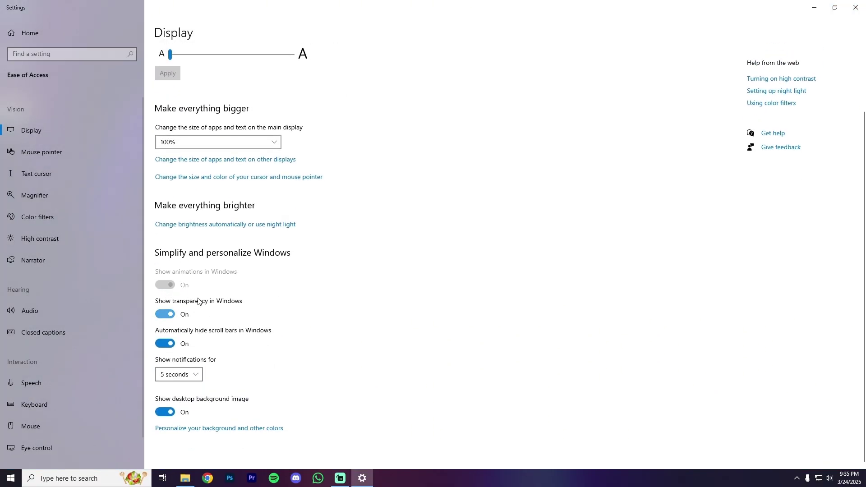
{"action": "left_click", "coordinate": [165, 285]}
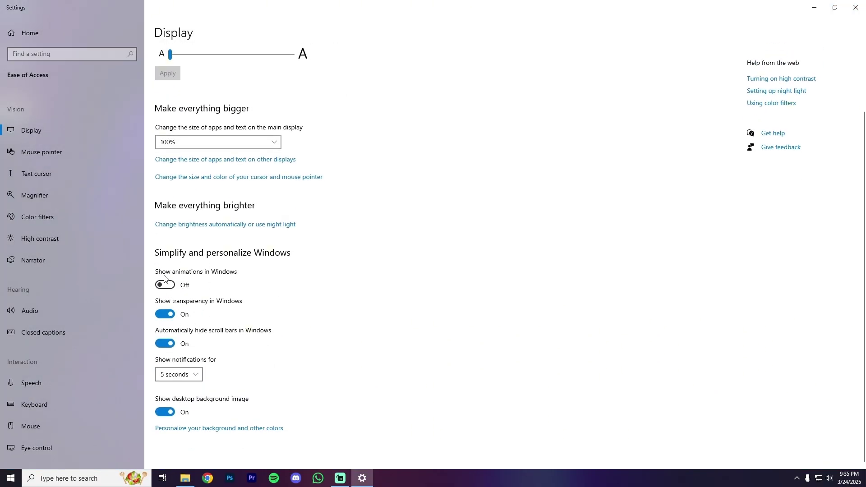
{"action": "left_click", "coordinate": [856, 7]}
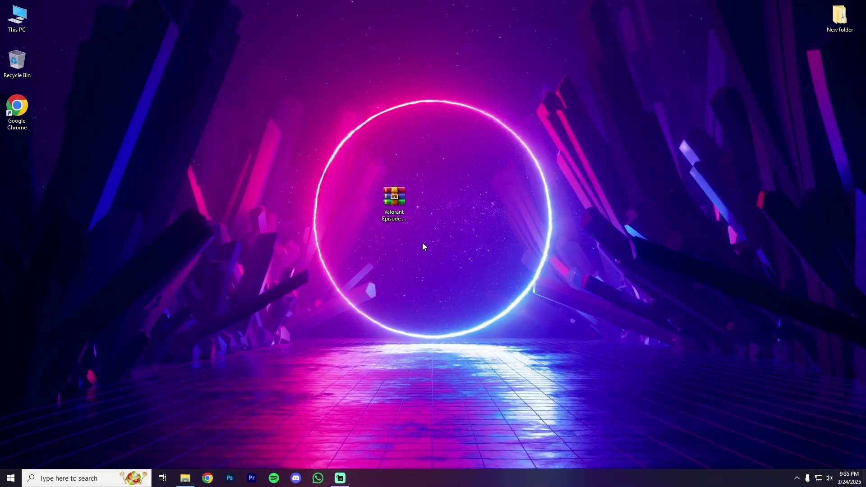
Extract the Valorant Episode 10 Act 2 FPS Pack archive onto the desktop and place the extracted folder beside the archive.
{"action": "left_click", "coordinate": [394, 198]}
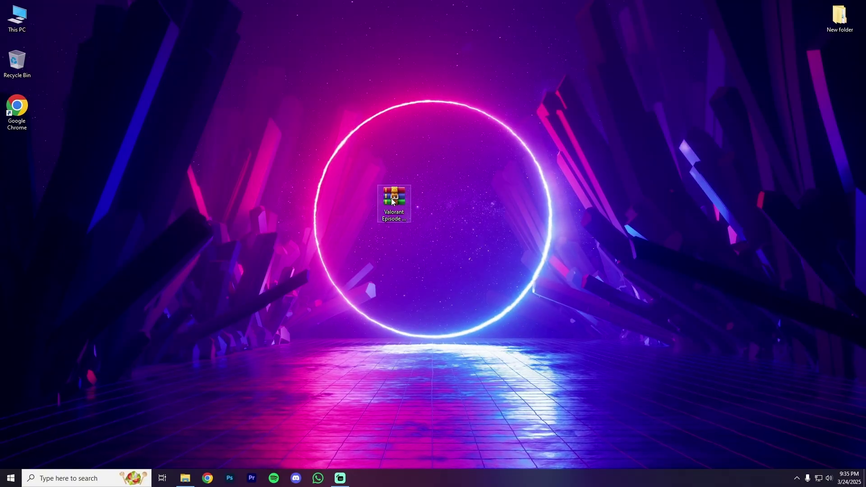
{"action": "right_click", "coordinate": [399, 195]}
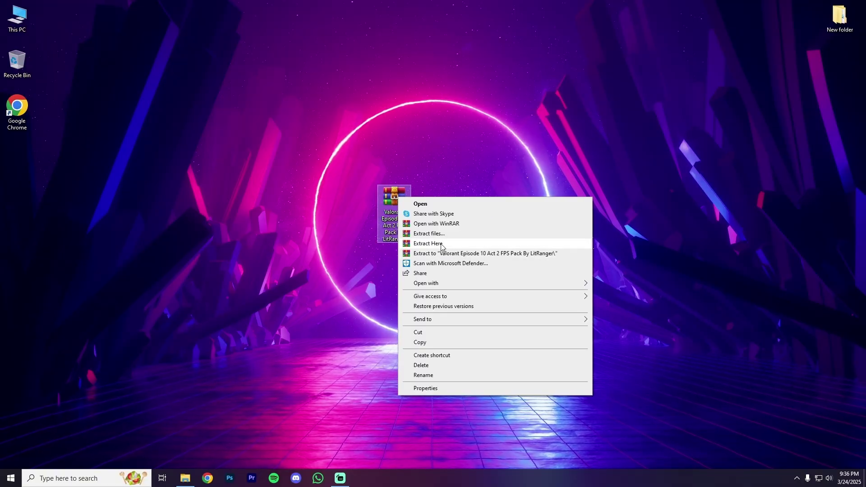
{"action": "left_click", "coordinate": [437, 180]}
{"action": "left_click_drag", "start_coordinate": [19, 173], "coordinate": [459, 203]}
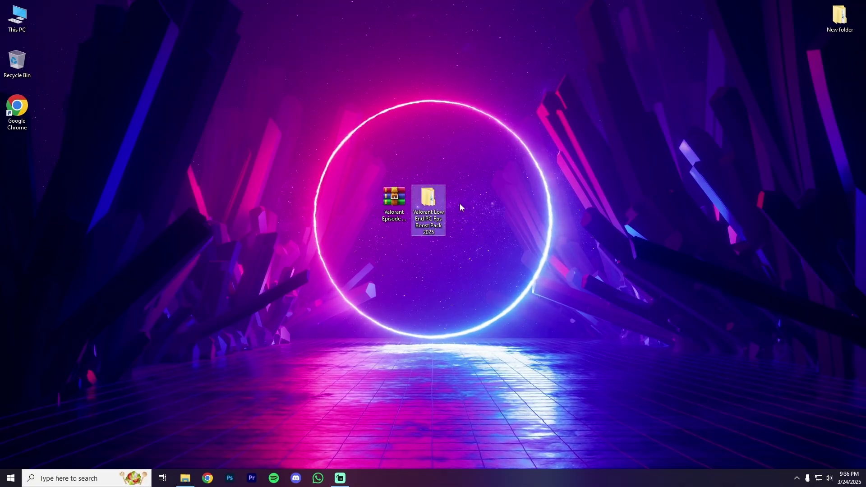
Open the 1 - Valorant Windows Priority folder inside the extracted boost pack and restore its window to a smaller, centred size.
{"action": "double_click", "coordinate": [427, 201]}
{"action": "left_click_drag", "start_coordinate": [262, 210], "coordinate": [124, 100]}
{"action": "left_click", "coordinate": [132, 188]}
{"action": "double_click", "coordinate": [116, 98]}
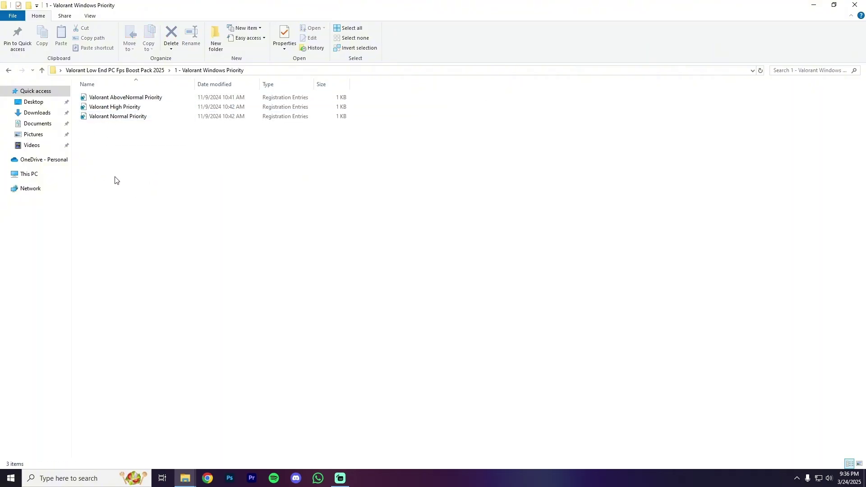
{"action": "left_click_drag", "start_coordinate": [303, 5], "coordinate": [344, 25]}
{"action": "left_click_drag", "start_coordinate": [483, 288], "coordinate": [711, 428]}
{"action": "left_click_drag", "start_coordinate": [382, 81], "coordinate": [361, 73]}
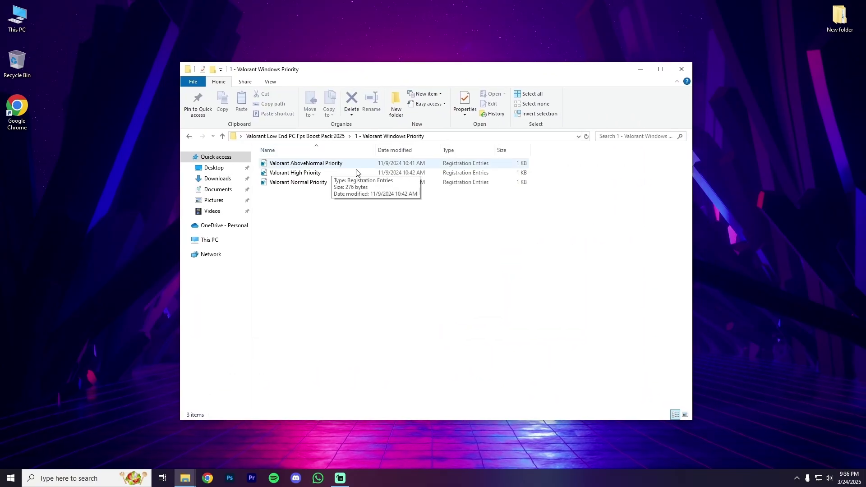
Merge the Valorant High Priority registration file into the registry.
{"action": "left_click", "coordinate": [315, 175]}
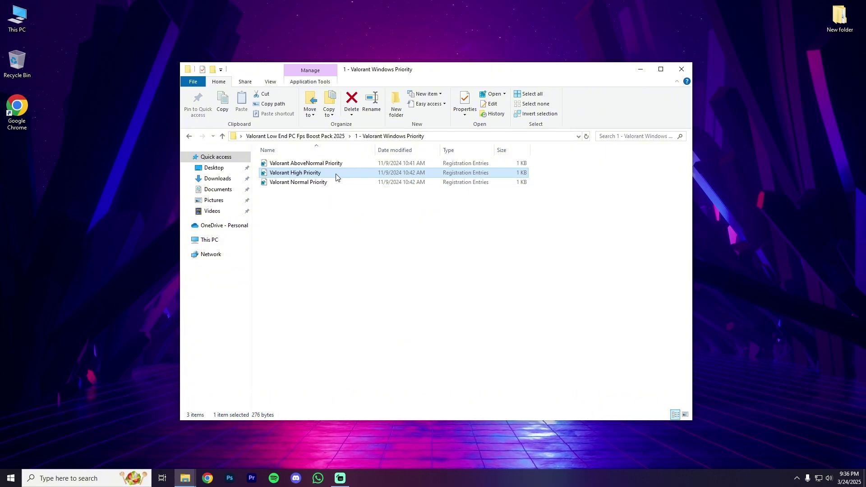
{"action": "right_click", "coordinate": [337, 178]}
{"action": "left_click", "coordinate": [355, 180]}
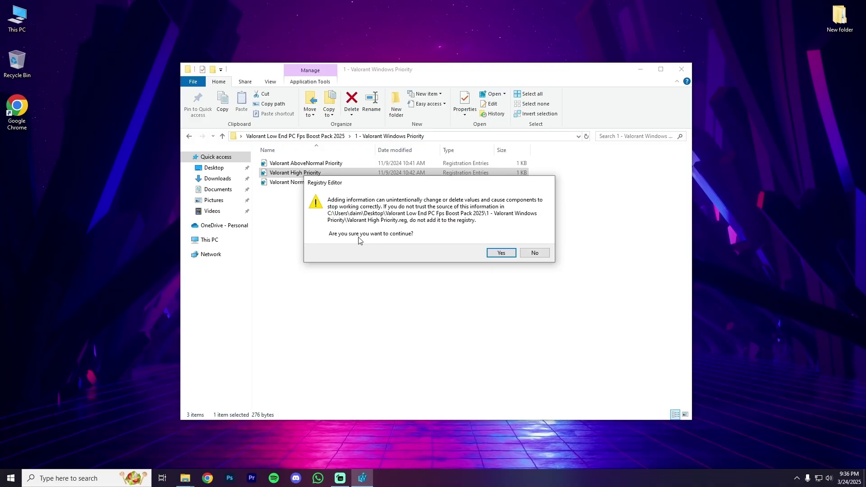
{"action": "left_click", "coordinate": [499, 253]}
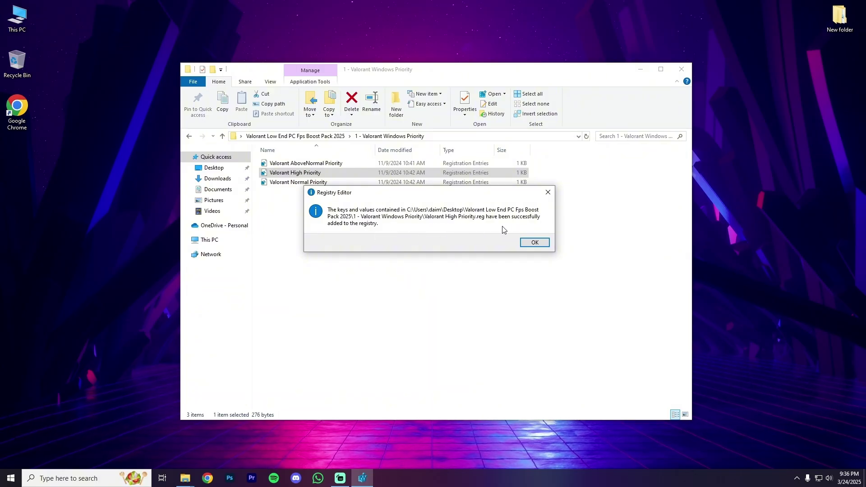
{"action": "left_click", "coordinate": [534, 243]}
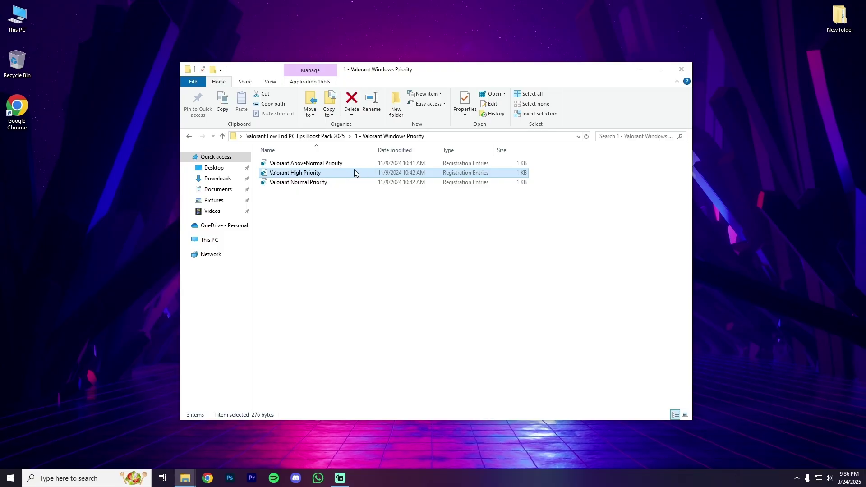
Open the pack's 2 - CPU Optimizations folder and merge the CpuPriorityClass file into the registry.
{"action": "left_click", "coordinate": [188, 136]}
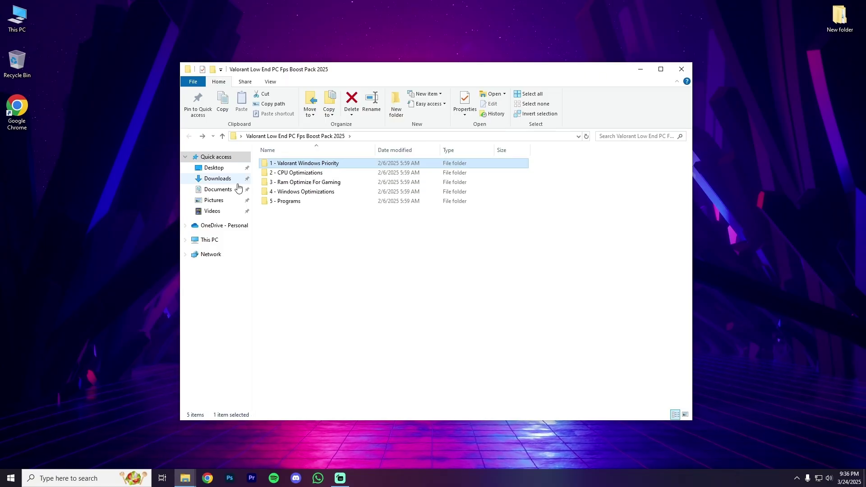
{"action": "double_click", "coordinate": [293, 173]}
{"action": "left_click_drag", "start_coordinate": [332, 198], "coordinate": [293, 161]}
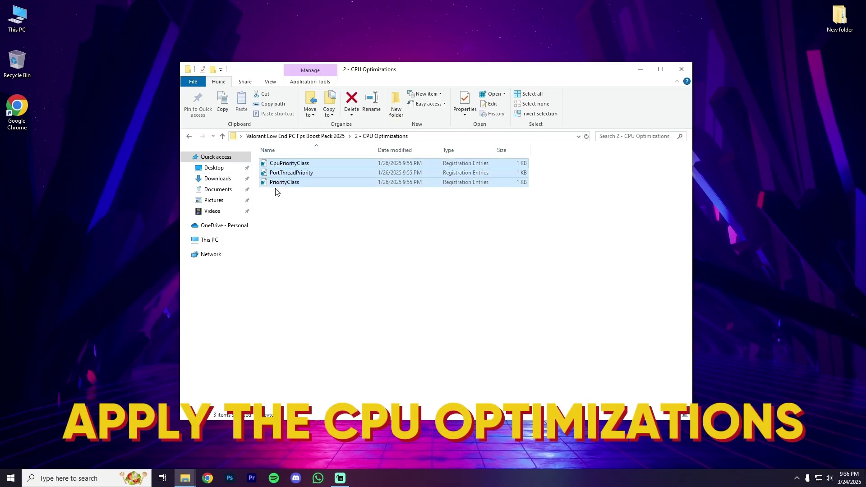
{"action": "left_click", "coordinate": [323, 197]}
{"action": "left_click", "coordinate": [305, 165]}
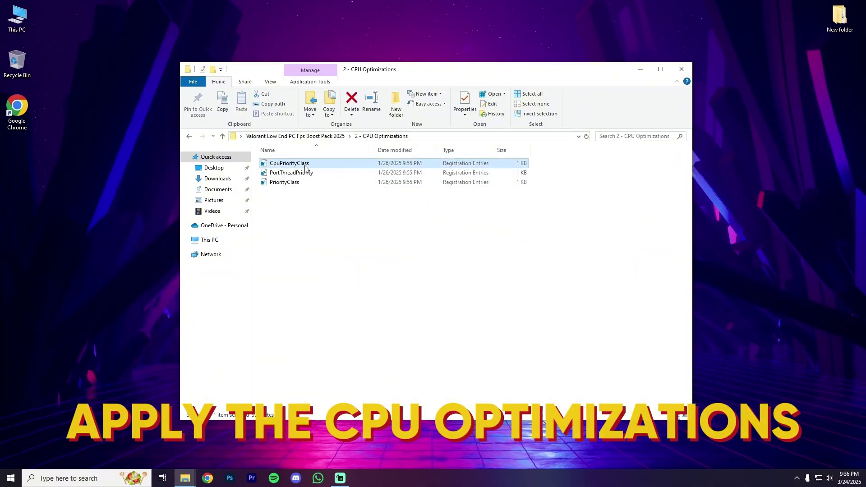
{"action": "right_click", "coordinate": [306, 164]}
{"action": "left_click", "coordinate": [360, 174]}
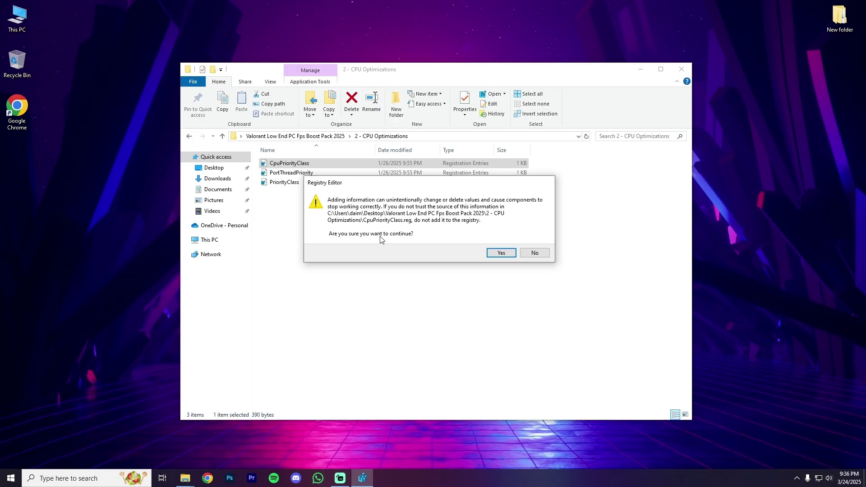
{"action": "left_click", "coordinate": [494, 253]}
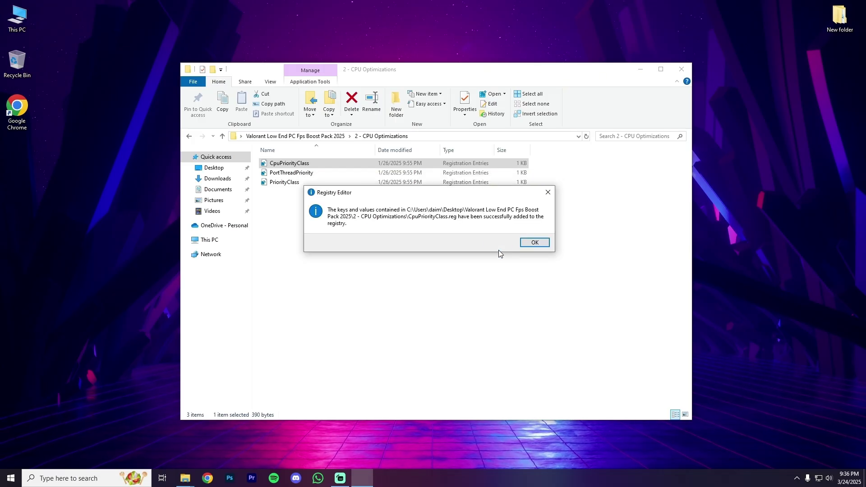
{"action": "left_click", "coordinate": [533, 242]}
Merge the PortThreadPriority file from the CPU optimizations into the registry.
{"action": "right_click", "coordinate": [296, 173]}
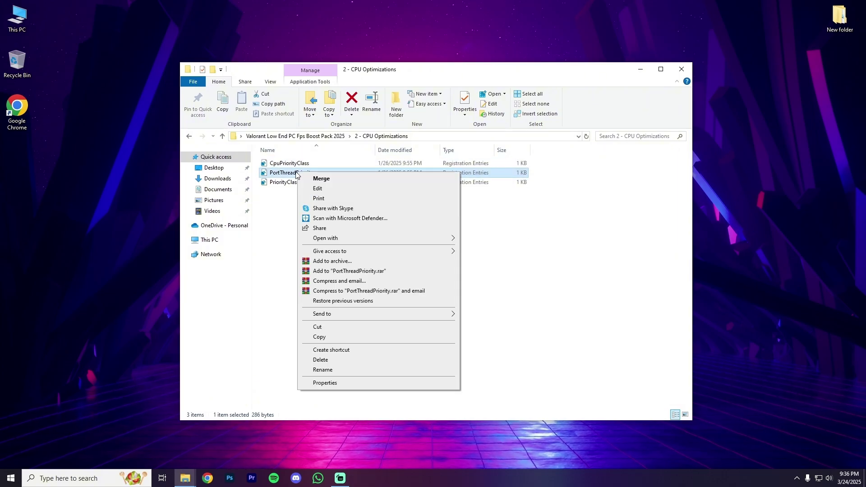
{"action": "left_click", "coordinate": [304, 178]}
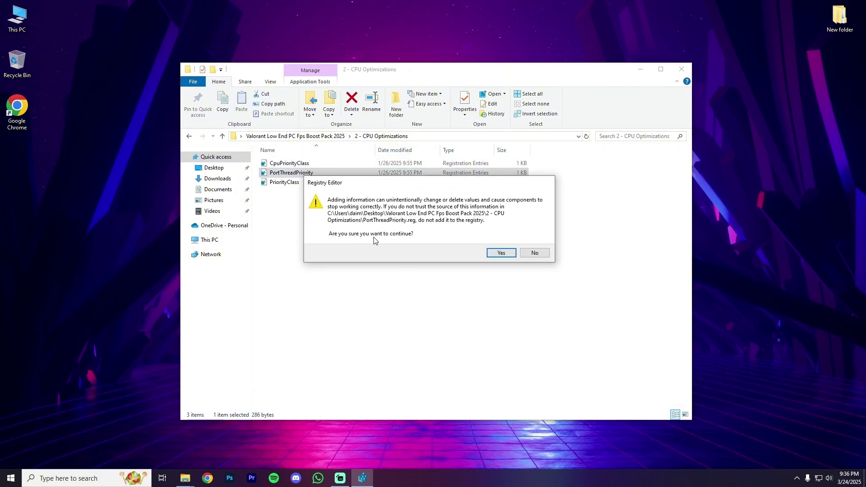
{"action": "left_click", "coordinate": [504, 253]}
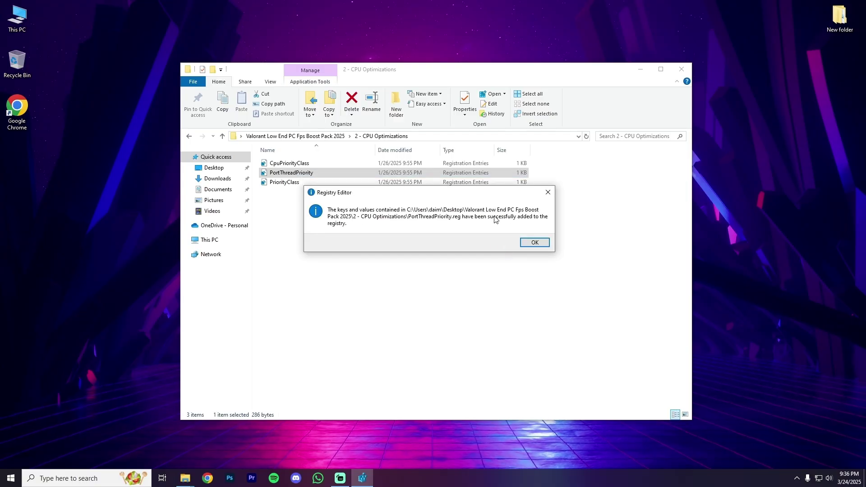
{"action": "left_click", "coordinate": [533, 243]}
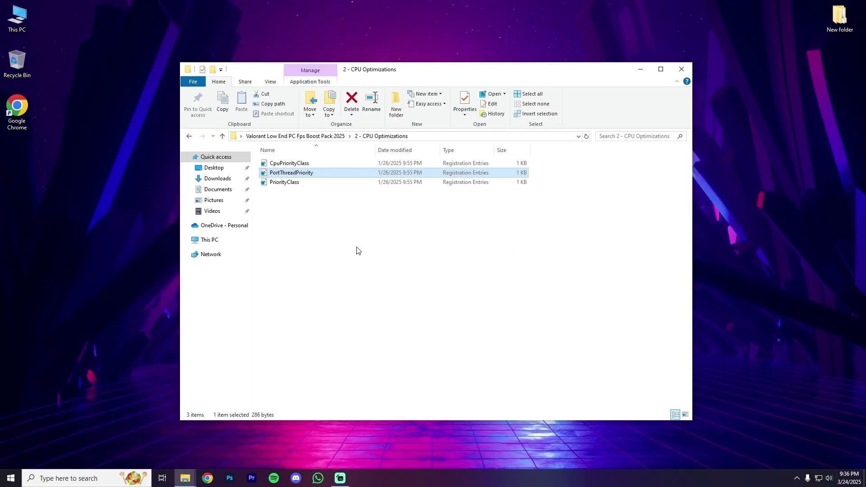
Merge the PriorityClass file from the CPU optimizations into the registry and clear the file selection.
{"action": "right_click", "coordinate": [313, 190]}
{"action": "left_click", "coordinate": [288, 182]}
{"action": "right_click", "coordinate": [292, 182]}
{"action": "left_click", "coordinate": [345, 185]}
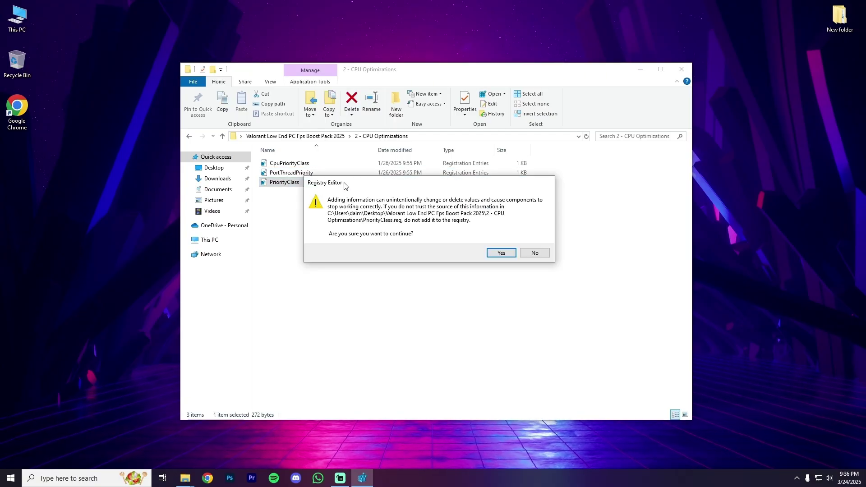
{"action": "left_click", "coordinate": [491, 251]}
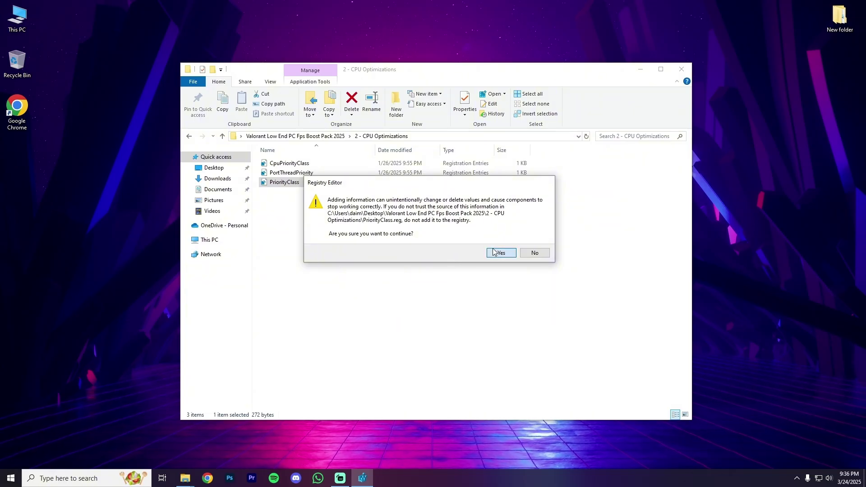
{"action": "left_click", "coordinate": [526, 243]}
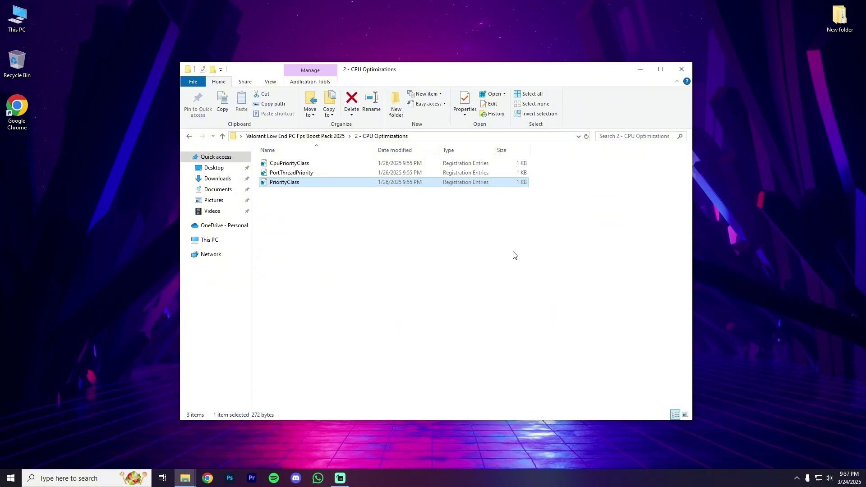
{"action": "left_click_drag", "start_coordinate": [483, 226], "coordinate": [312, 160]}
{"action": "left_click", "coordinate": [340, 211]}
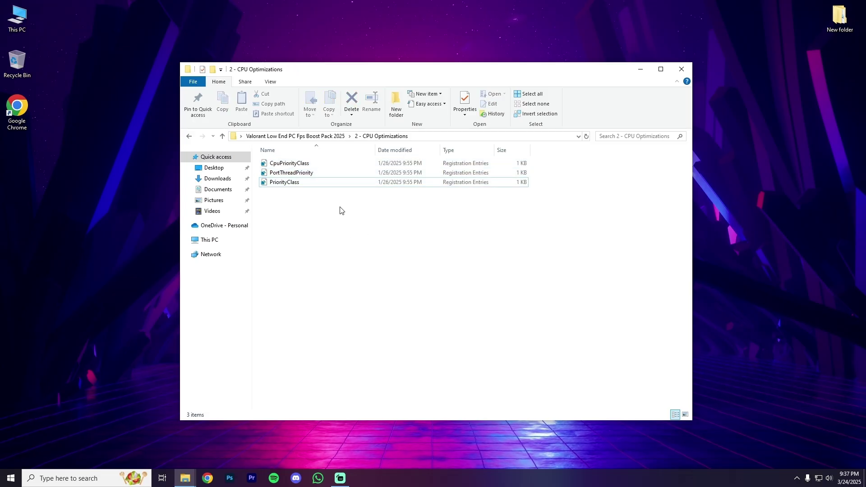
Go back to the boost pack folder and open 3 - Ram Optimize For Gaming.
{"action": "left_click", "coordinate": [189, 136]}
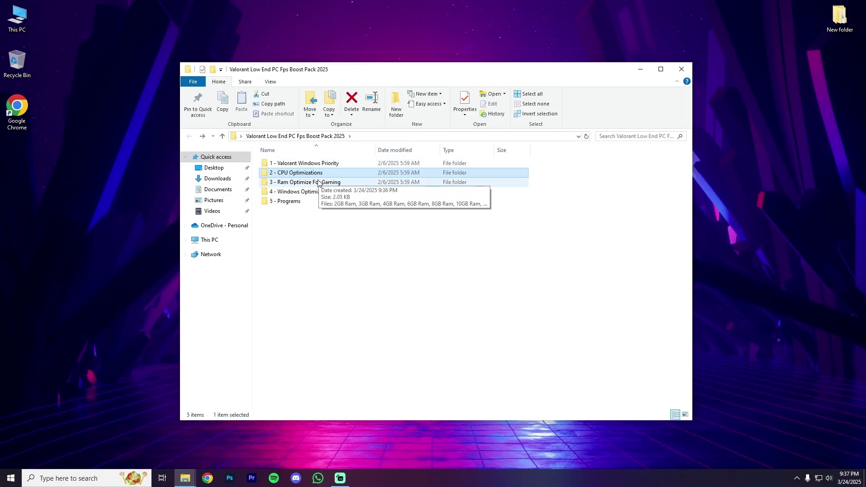
{"action": "double_click", "coordinate": [334, 182]}
{"action": "left_click_drag", "start_coordinate": [340, 310], "coordinate": [280, 158]}
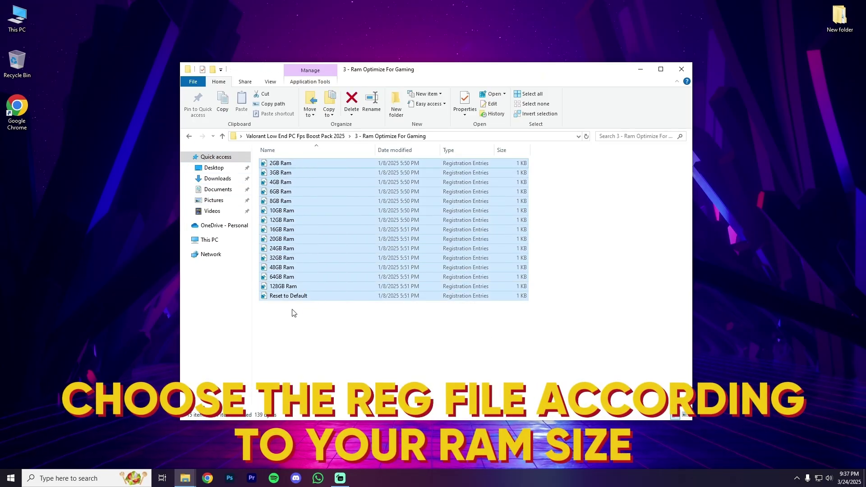
{"action": "left_click", "coordinate": [366, 349]}
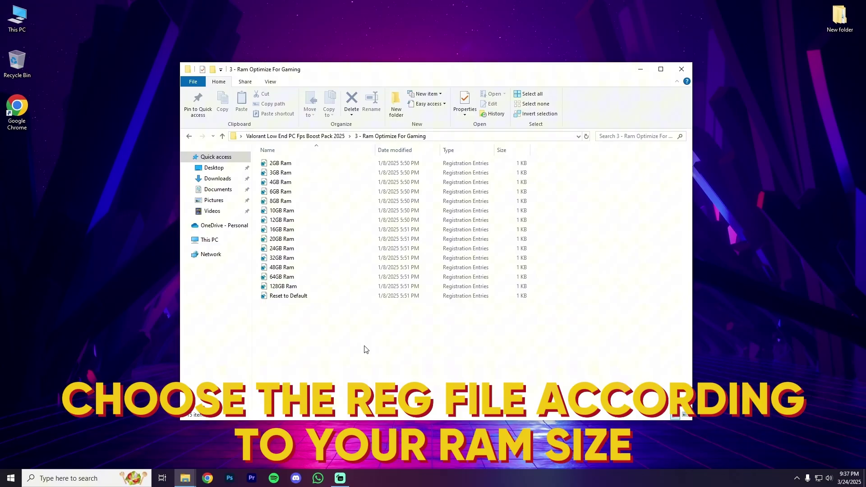
Open Task Manager and check the installed memory size in the Memory performance details.
{"action": "right_click", "coordinate": [420, 471]}
{"action": "left_click", "coordinate": [463, 432]}
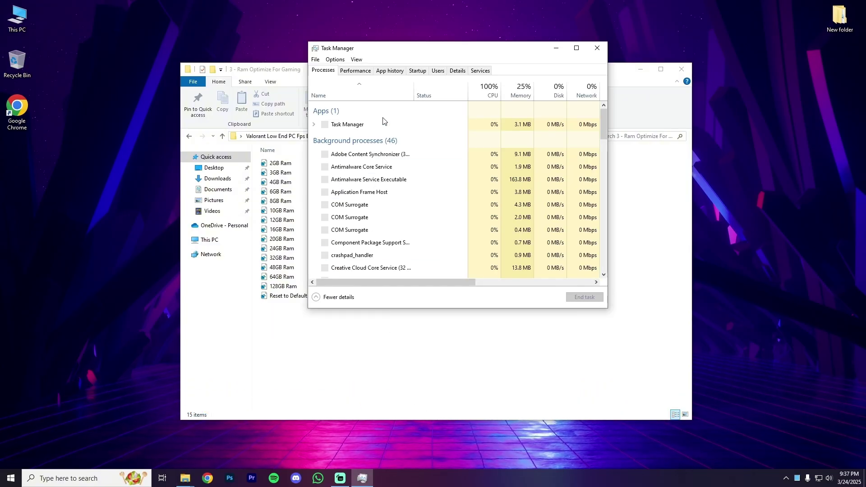
{"action": "left_click_drag", "start_coordinate": [358, 48], "coordinate": [326, 104]}
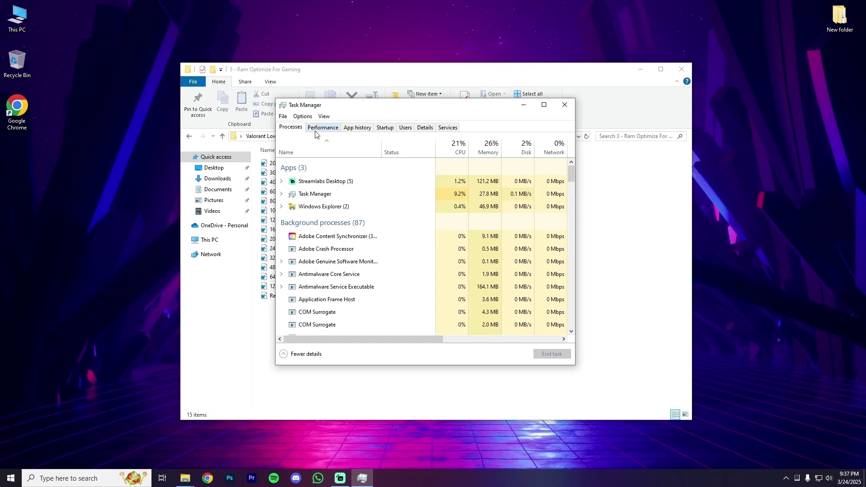
{"action": "left_click", "coordinate": [317, 129]}
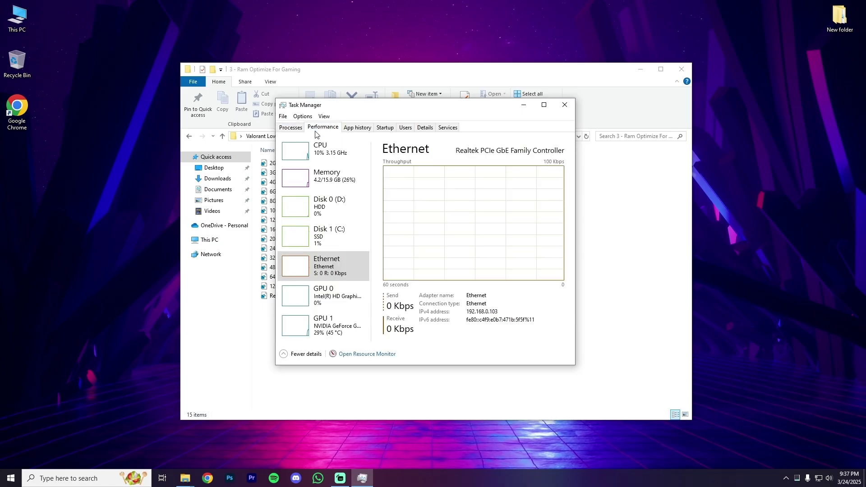
{"action": "left_click", "coordinate": [334, 185]}
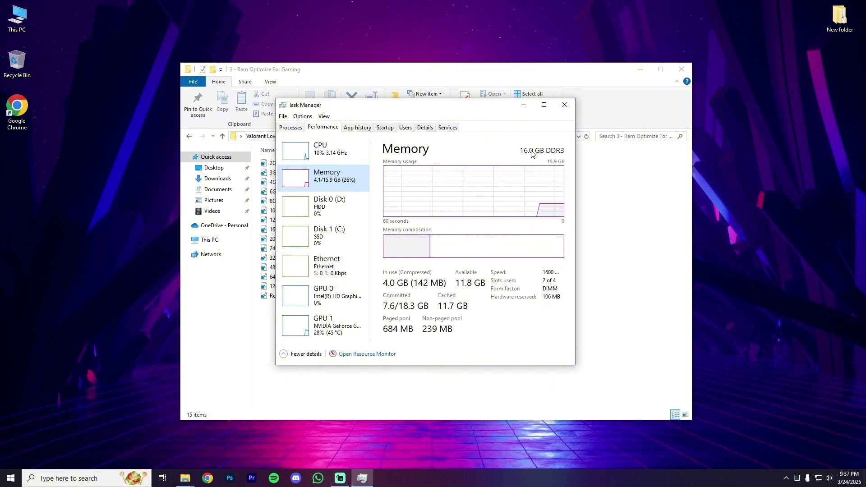
Close Task Manager and merge the 16GB Ram file from 3 - Ram Optimize For Gaming into the registry.
{"action": "left_click", "coordinate": [564, 104]}
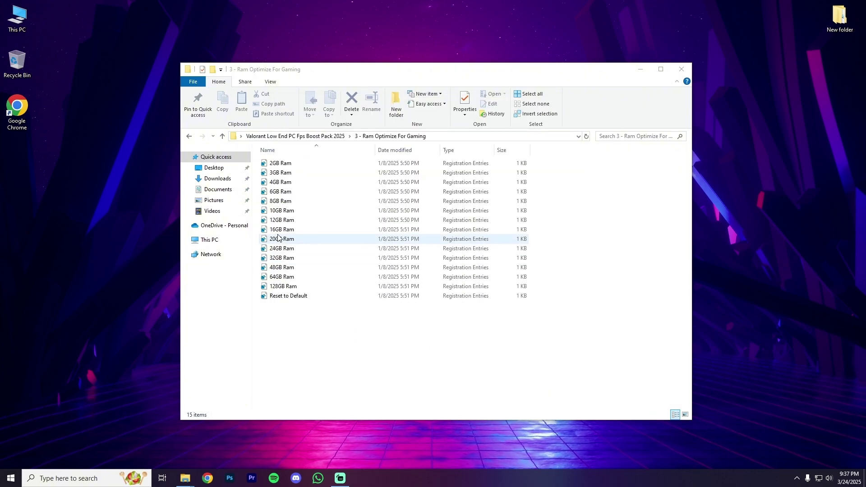
{"action": "left_click", "coordinate": [312, 231]}
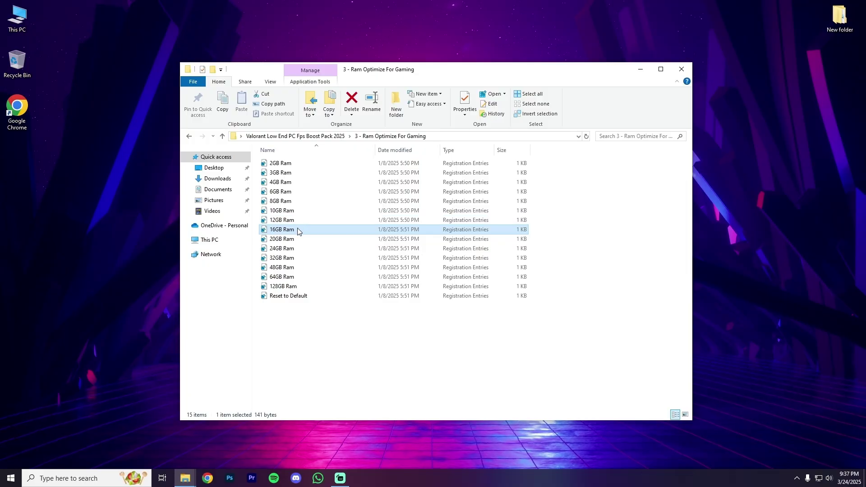
{"action": "right_click", "coordinate": [297, 228]}
{"action": "left_click", "coordinate": [314, 236]}
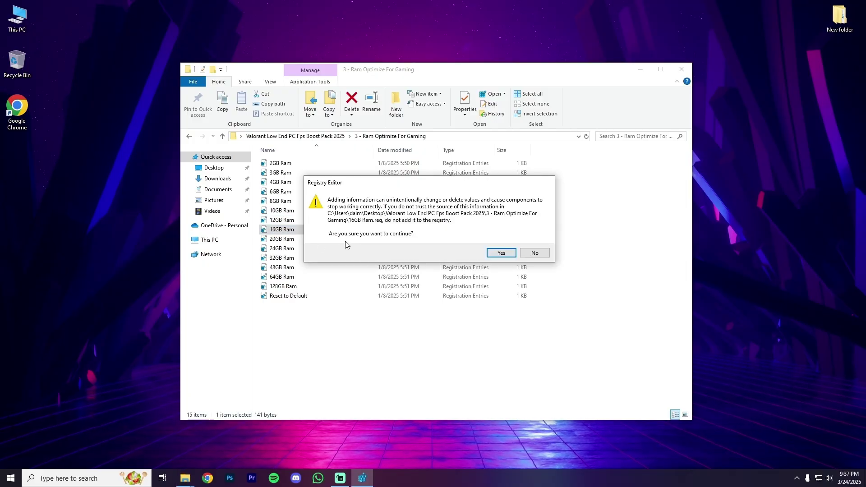
{"action": "left_click", "coordinate": [498, 251]}
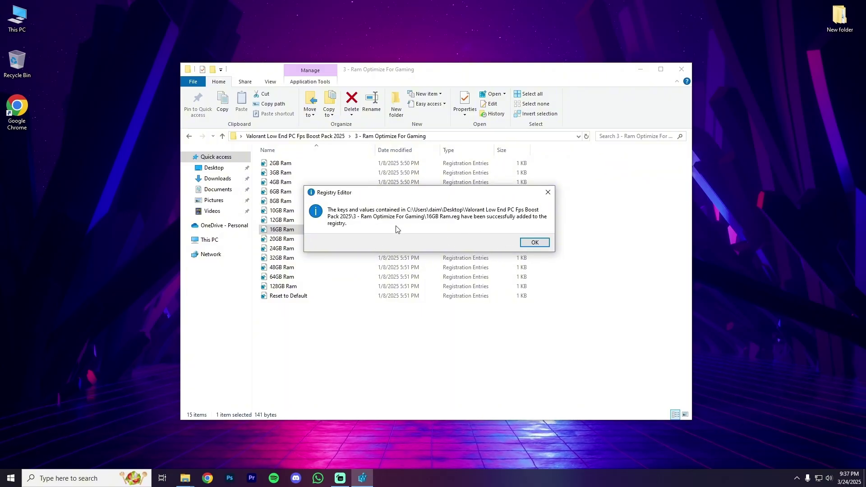
{"action": "left_click", "coordinate": [533, 242]}
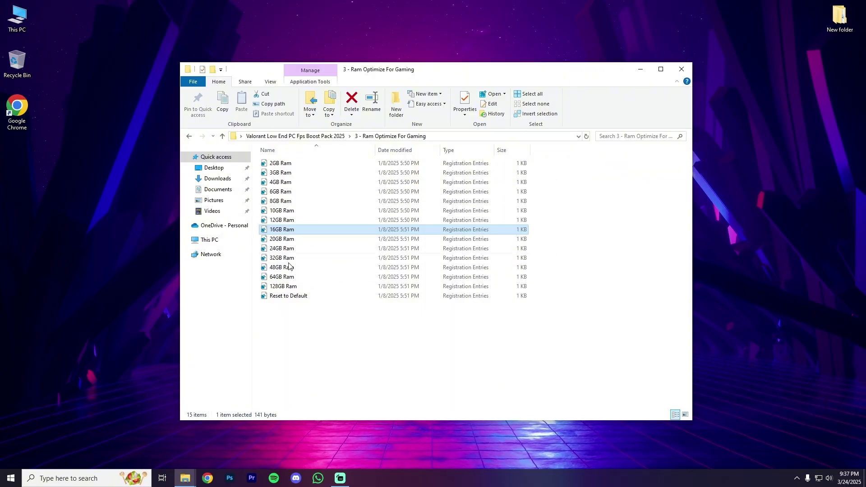
Go back to the boost pack folder and open 4 - Windows Optimizations.
{"action": "left_click", "coordinate": [295, 298]}
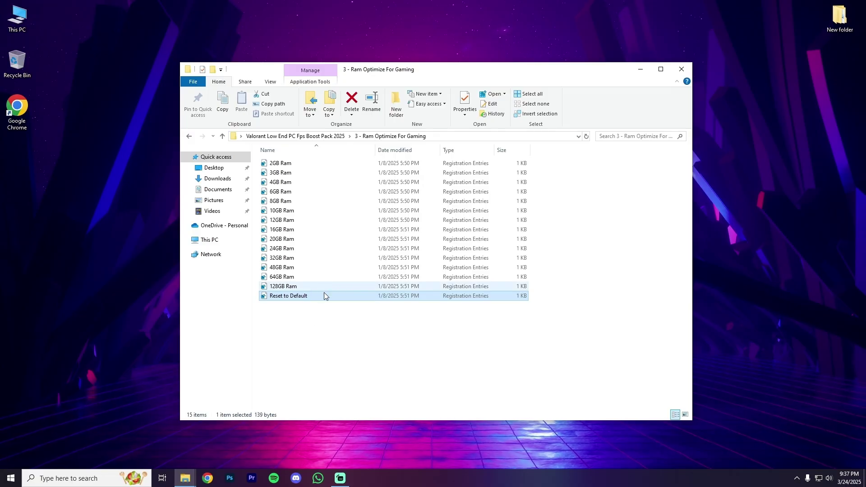
{"action": "left_click", "coordinate": [191, 138]}
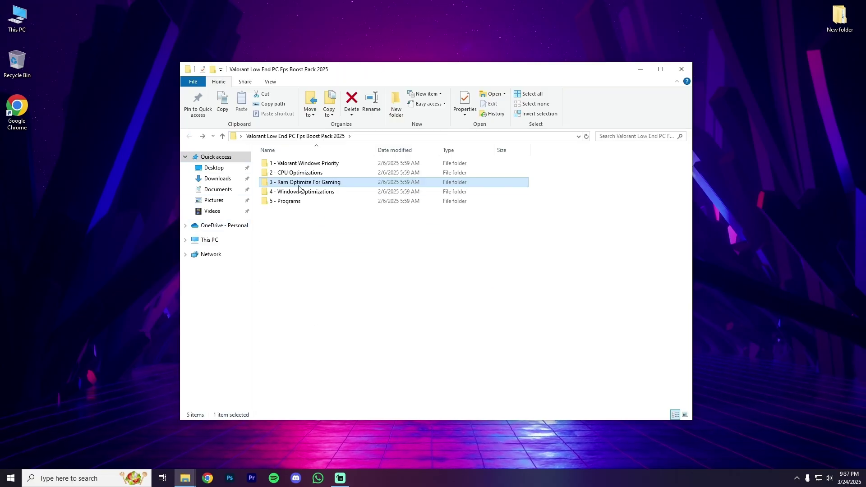
{"action": "double_click", "coordinate": [270, 192]}
Go through the Windows optimization registry files one by one, from Decrease Delay to Wake Up All Cores.
{"action": "left_click_drag", "start_coordinate": [319, 271], "coordinate": [289, 165]}
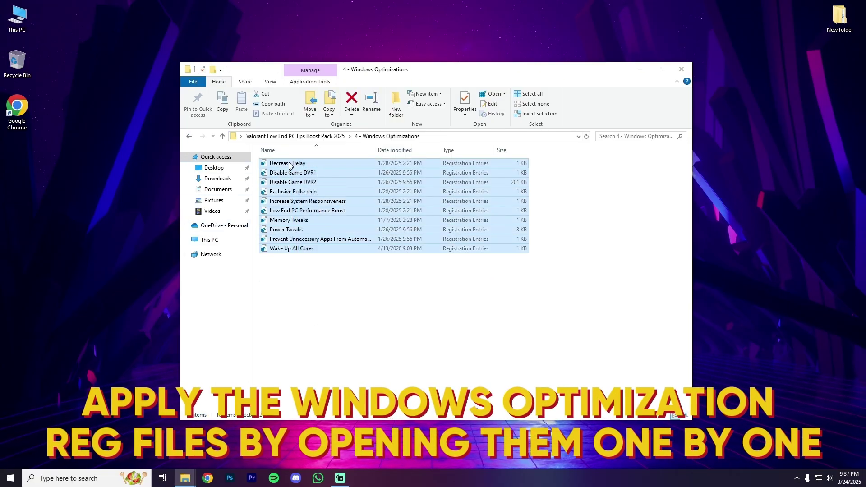
{"action": "left_click", "coordinate": [313, 280]}
{"action": "left_click", "coordinate": [284, 163]}
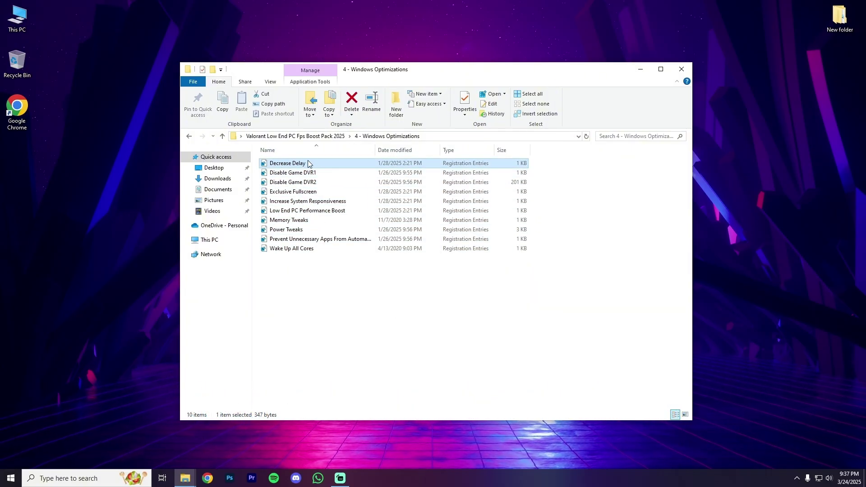
{"action": "left_click", "coordinate": [285, 173]}
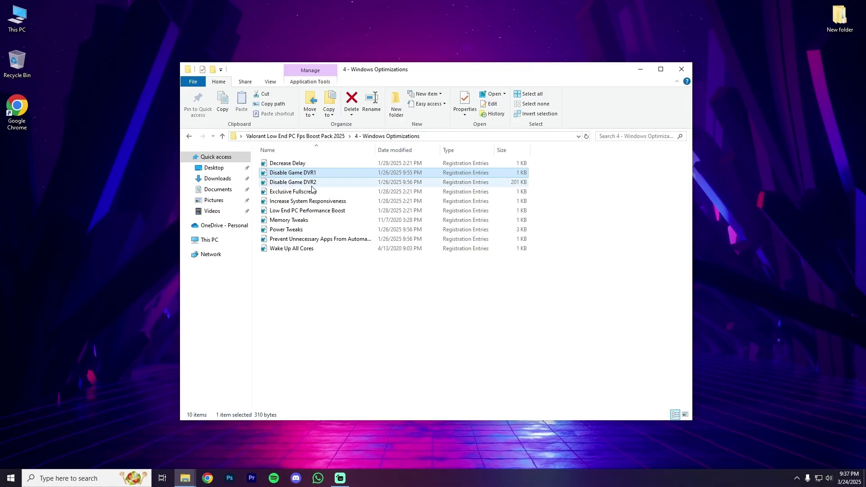
{"action": "left_click", "coordinate": [300, 182]}
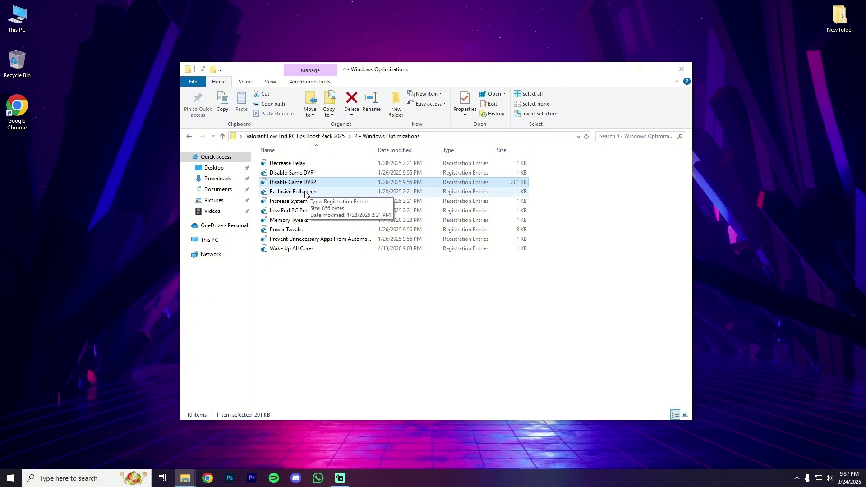
{"action": "left_click", "coordinate": [304, 192]}
{"action": "left_click", "coordinate": [301, 201]}
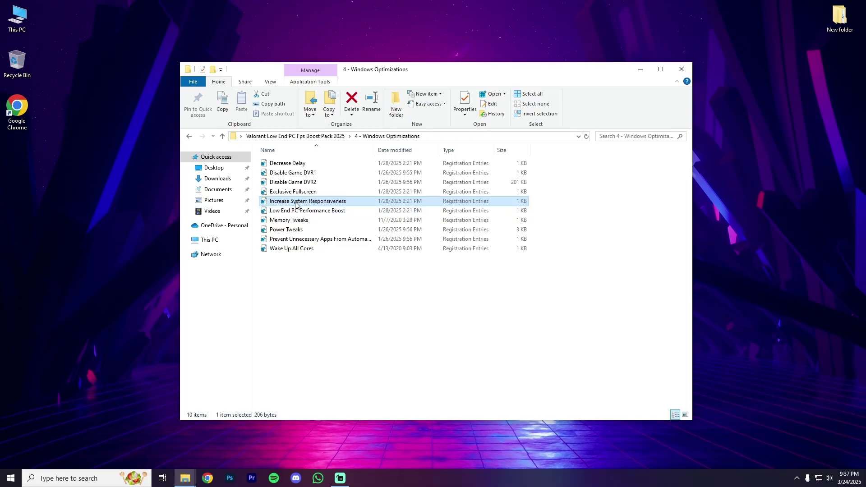
{"action": "left_click", "coordinate": [293, 210]}
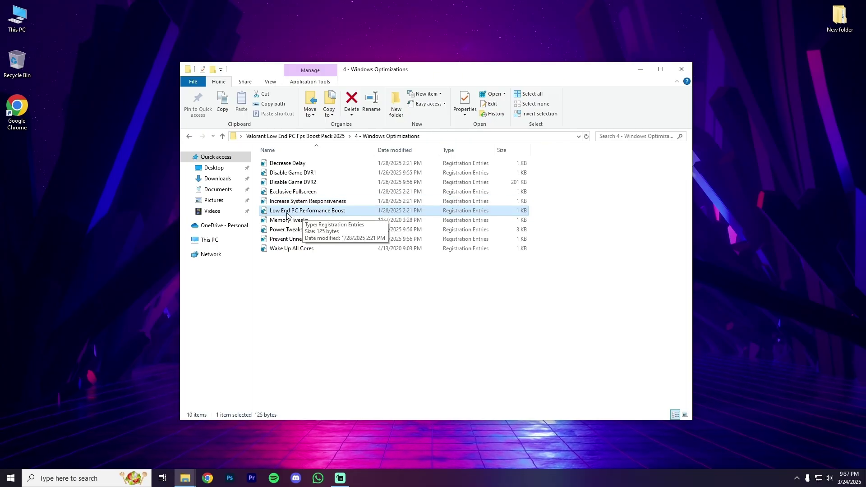
{"action": "left_click", "coordinate": [289, 220]}
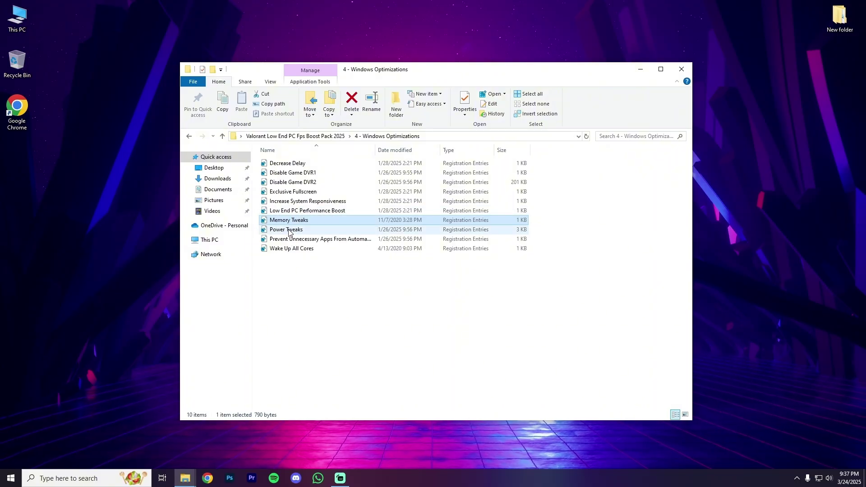
{"action": "left_click", "coordinate": [289, 230]}
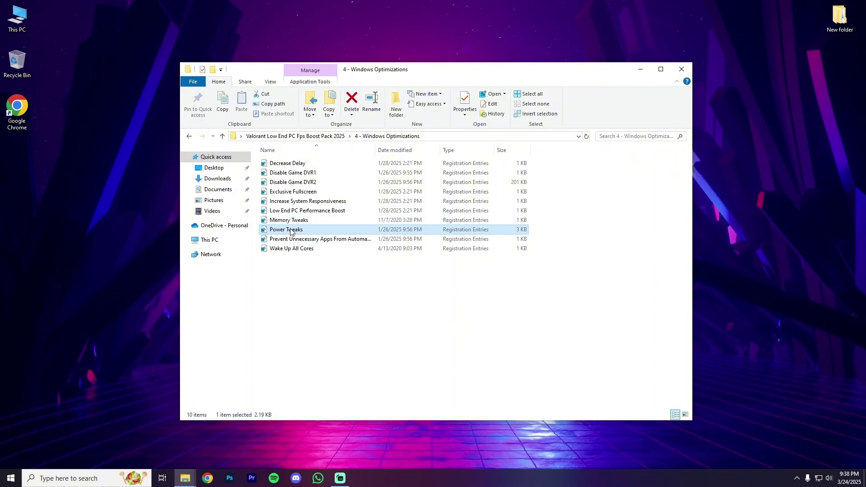
{"action": "left_click", "coordinate": [304, 240]}
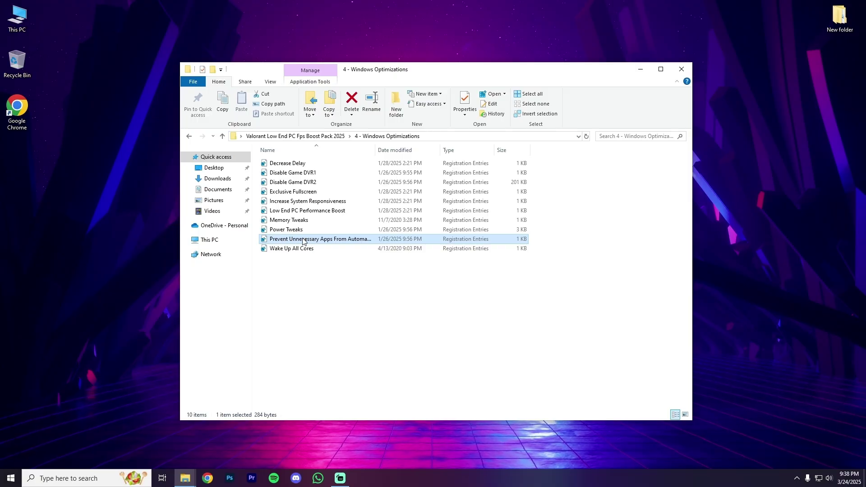
{"action": "left_click", "coordinate": [300, 248]}
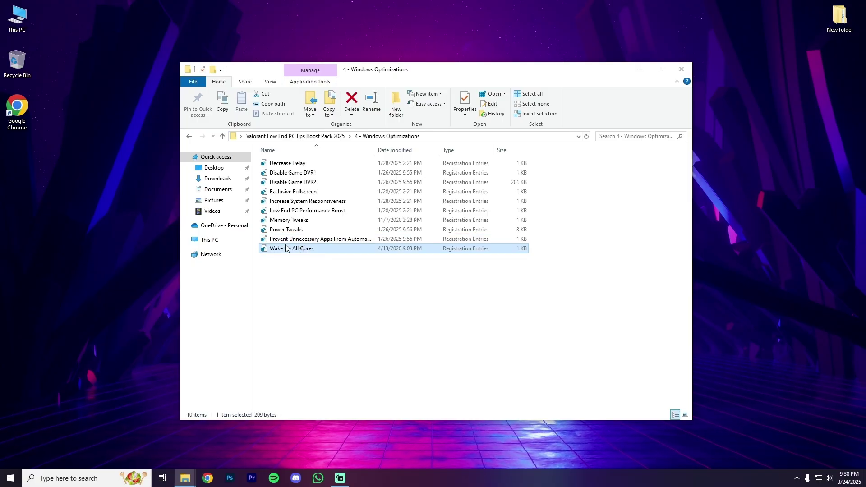
Return to the boost pack folder and open the Mem Reduct folder inside 5 - Programs.
{"action": "left_click", "coordinate": [189, 136]}
{"action": "double_click", "coordinate": [289, 201]}
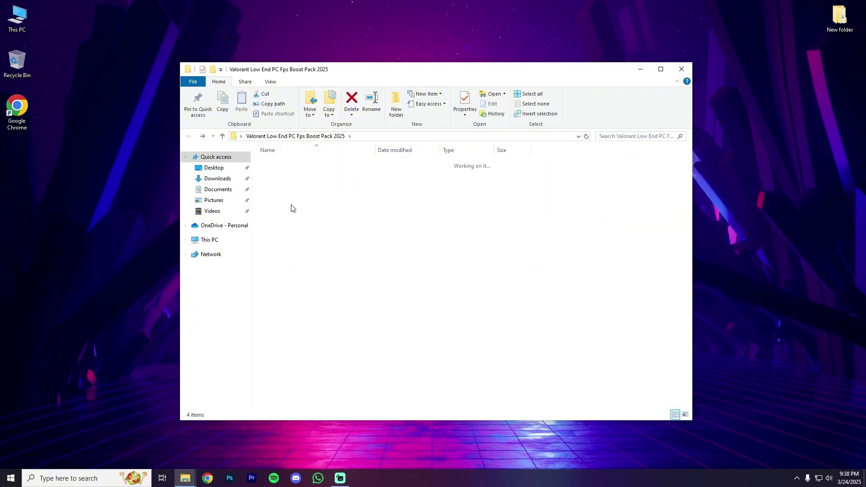
{"action": "left_click", "coordinate": [281, 165]}
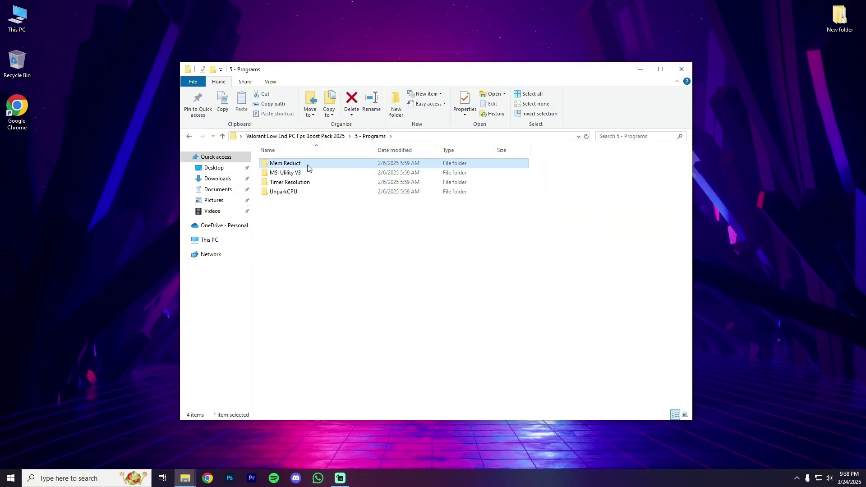
{"action": "double_click", "coordinate": [309, 168]}
Install Mem Reduct with memreduct-3.3.5-setup into C:\Program Files\Mem Reduct, leaving Run Mem Reduct enabled at the end of setup.
{"action": "left_click", "coordinate": [293, 171]}
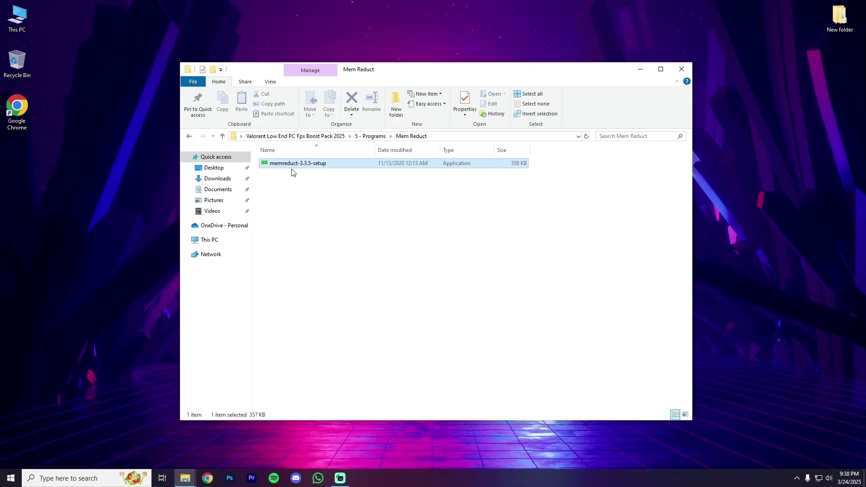
{"action": "double_click", "coordinate": [319, 165]}
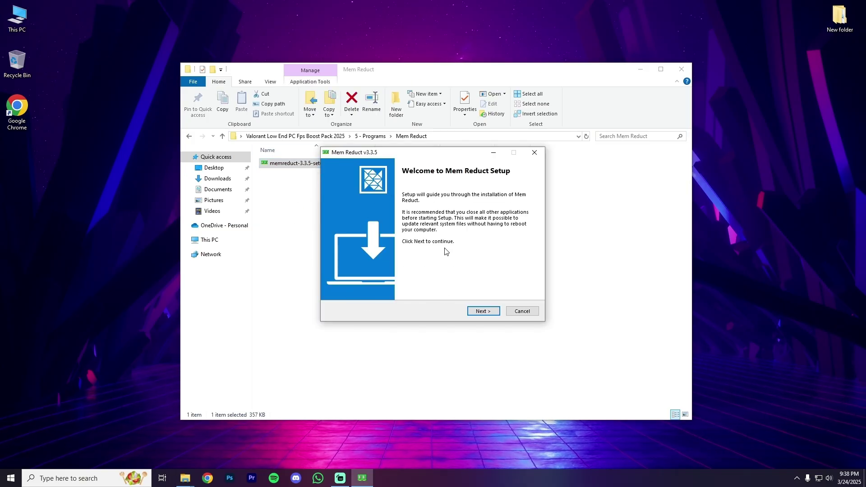
{"action": "left_click", "coordinate": [482, 310]}
{"action": "left_click", "coordinate": [487, 314]}
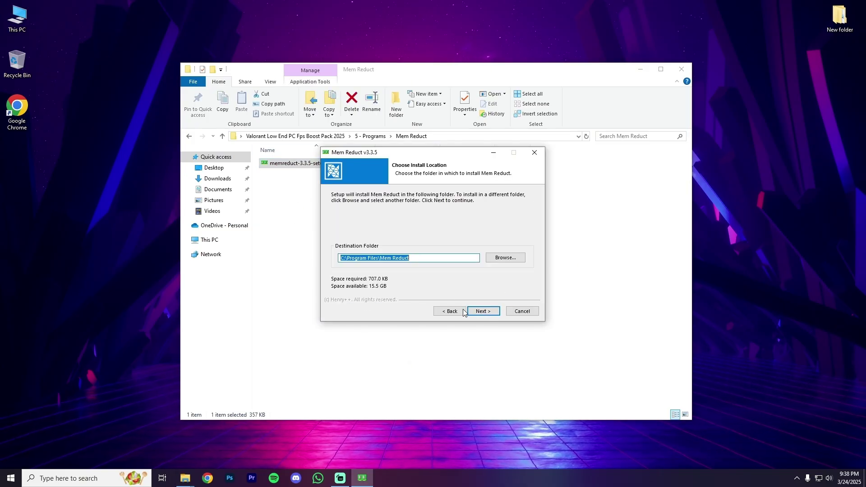
{"action": "left_click", "coordinate": [482, 311]}
{"action": "left_click", "coordinate": [482, 311]}
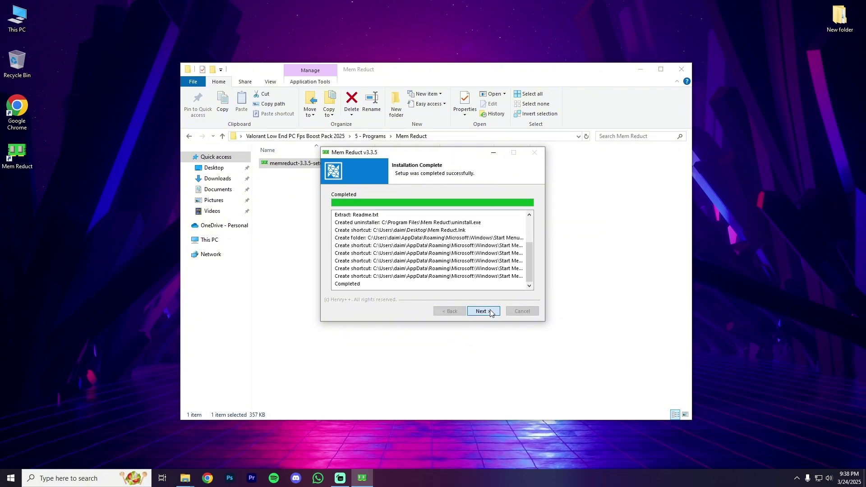
{"action": "left_click", "coordinate": [489, 310]}
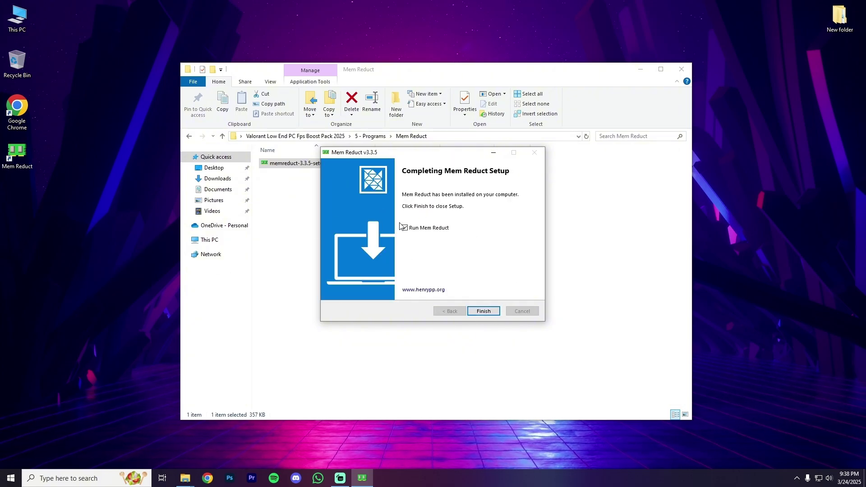
{"action": "left_click", "coordinate": [483, 311]}
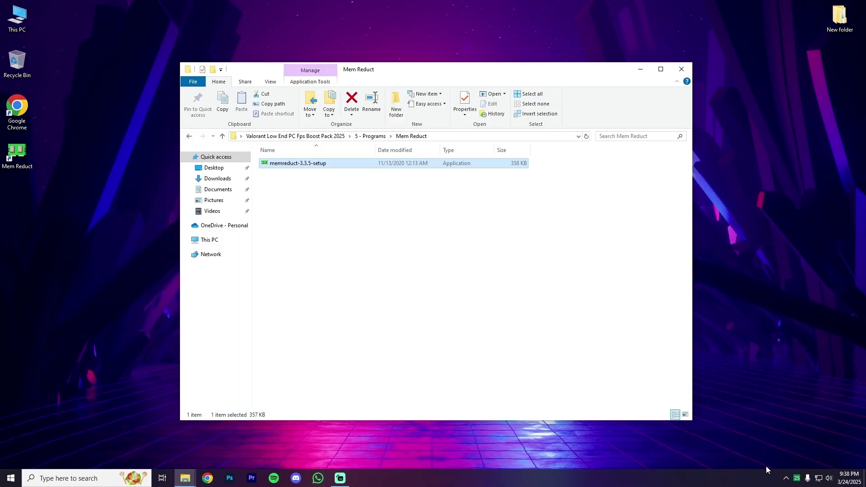
Bring up the Mem Reduct main window from the system tray.
{"action": "left_click", "coordinate": [786, 479]}
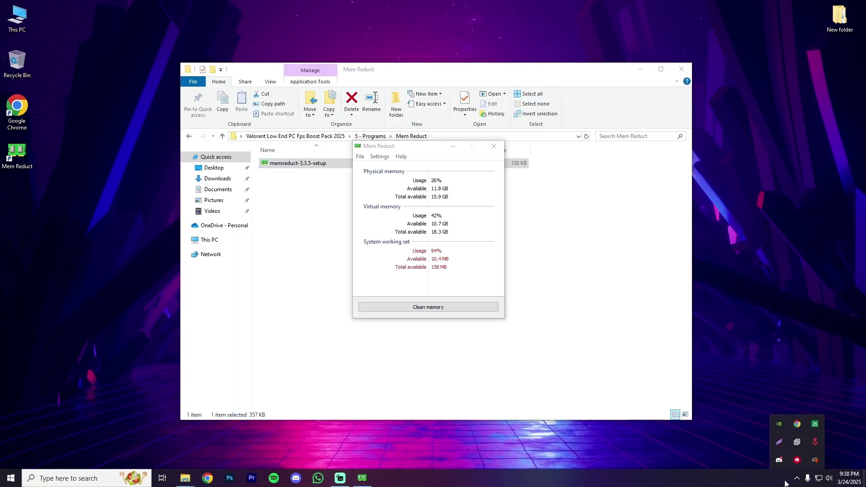
{"action": "left_click", "coordinate": [769, 476]}
{"action": "left_click", "coordinate": [429, 210]}
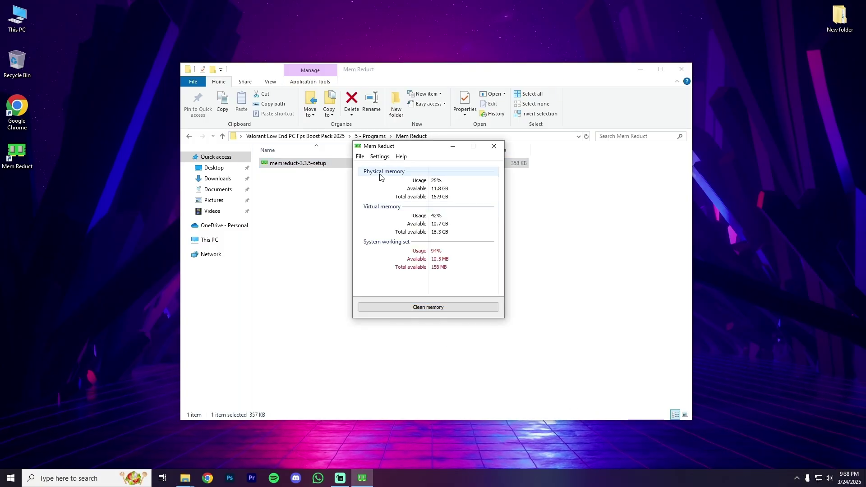
Review Mem Reduct's General, Memory cleaning, Appearance and Tray icon settings and close the settings.
{"action": "left_click", "coordinate": [361, 156]}
{"action": "left_click", "coordinate": [369, 167]}
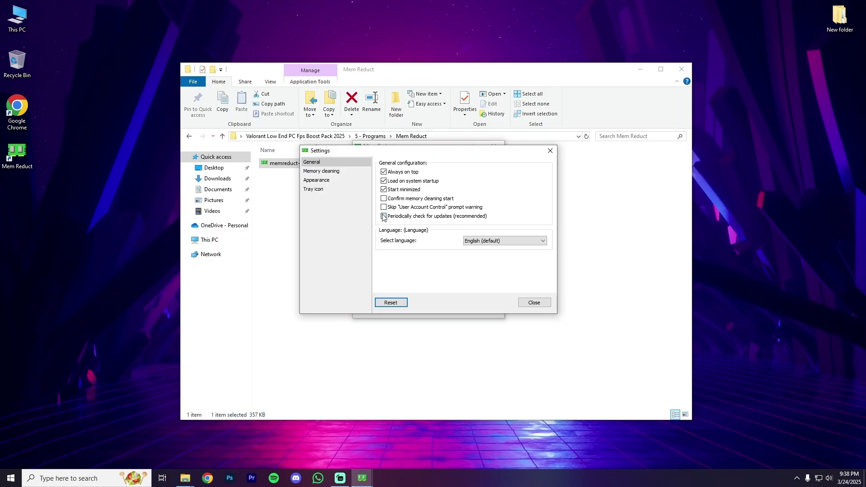
{"action": "left_click", "coordinate": [328, 171]}
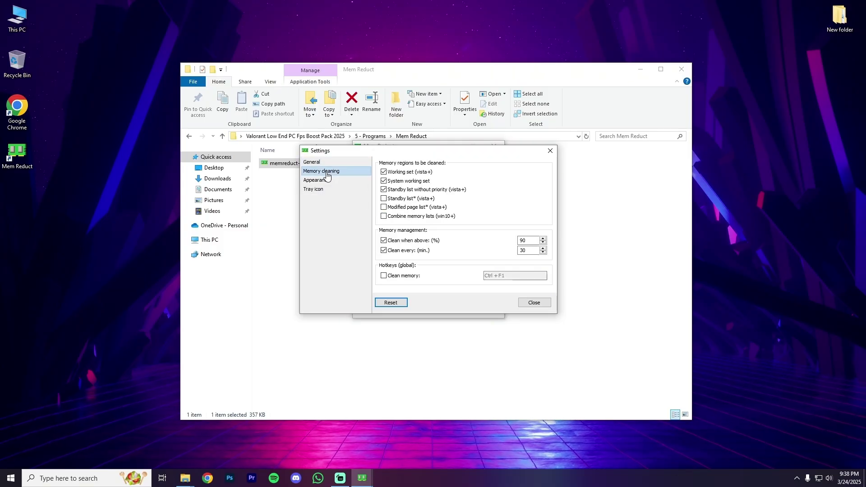
{"action": "left_click", "coordinate": [384, 174]}
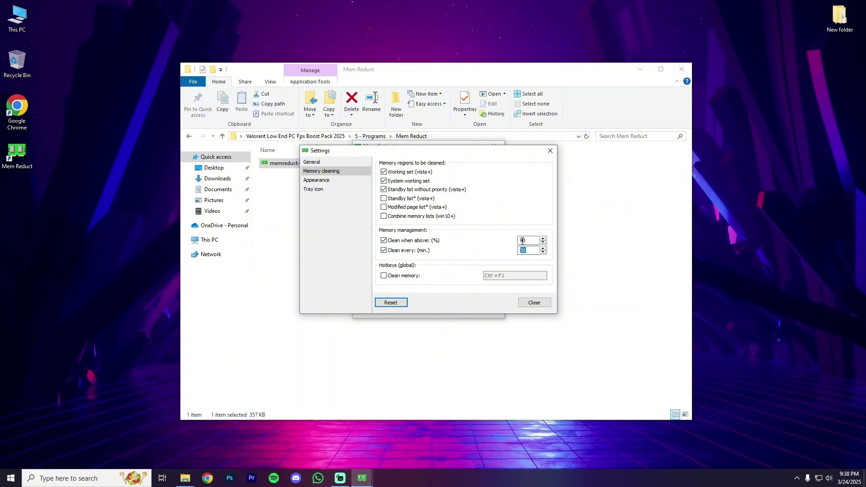
{"action": "left_click", "coordinate": [329, 180]}
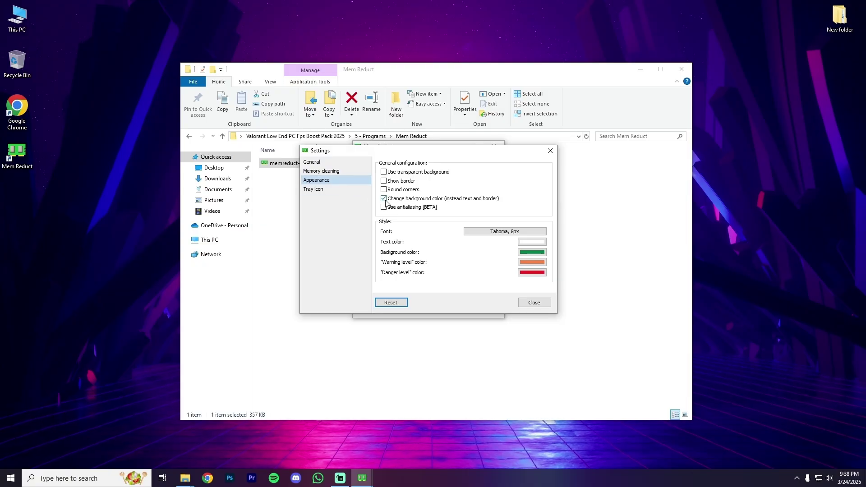
{"action": "left_click", "coordinate": [323, 190]}
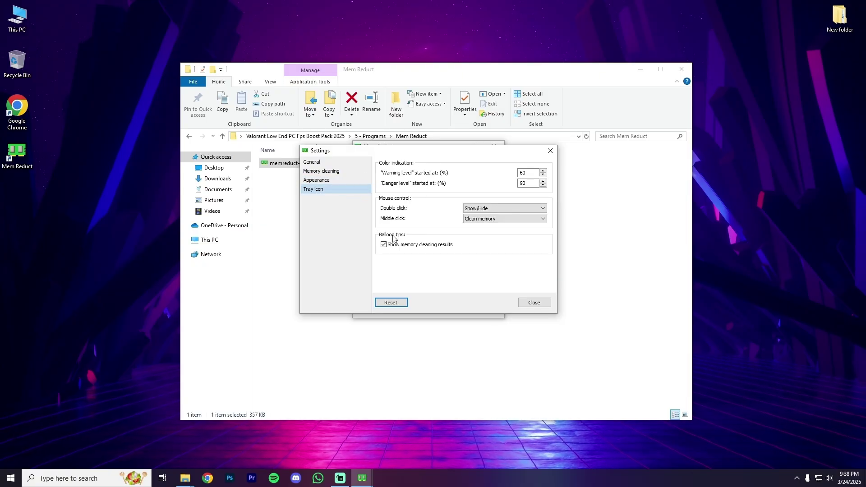
{"action": "left_click", "coordinate": [534, 302]}
Clean the memory twice with Mem Reduct and close its window.
{"action": "left_click", "coordinate": [429, 307]}
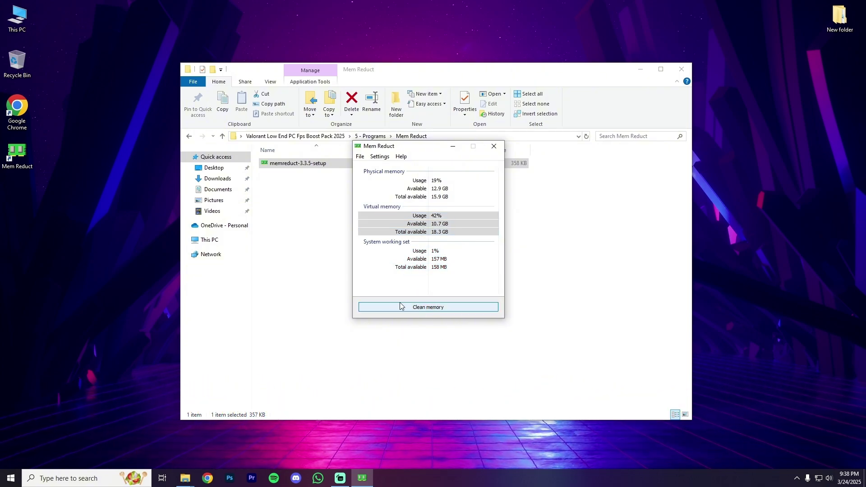
{"action": "left_click", "coordinate": [449, 307]}
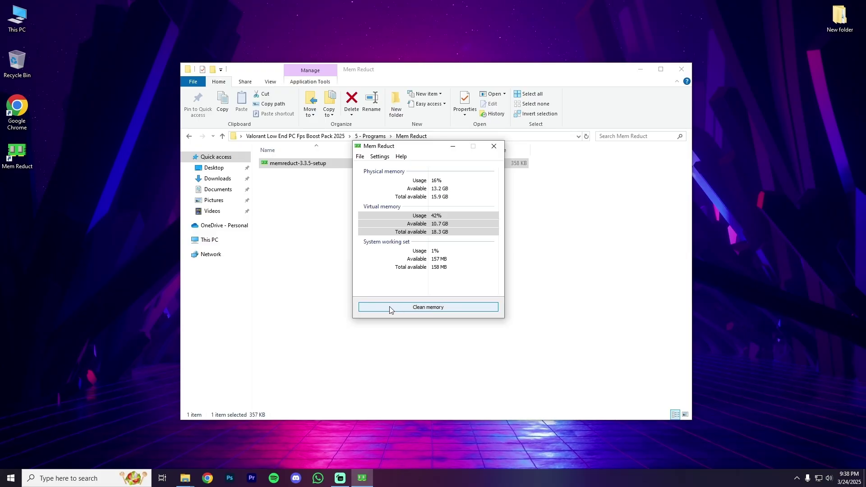
{"action": "left_click", "coordinate": [494, 145]}
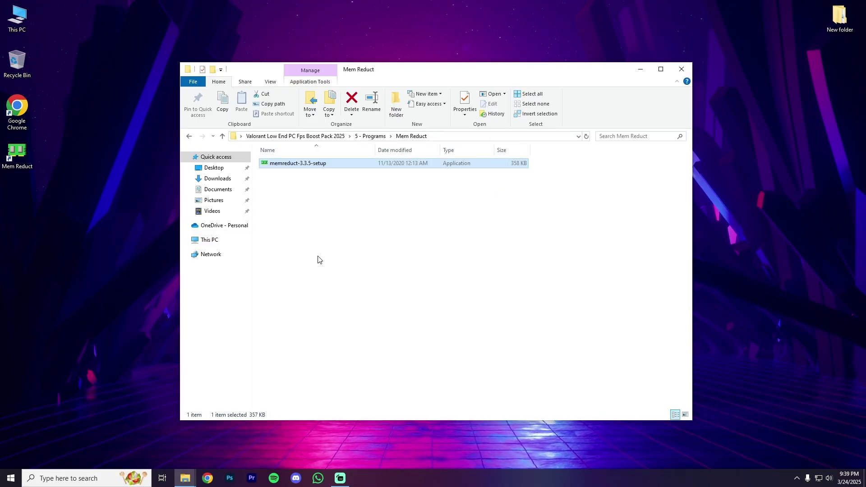
Run MSI_util_v3 as administrator from the MSI utility folder in 5 - Programs.
{"action": "left_click", "coordinate": [191, 138]}
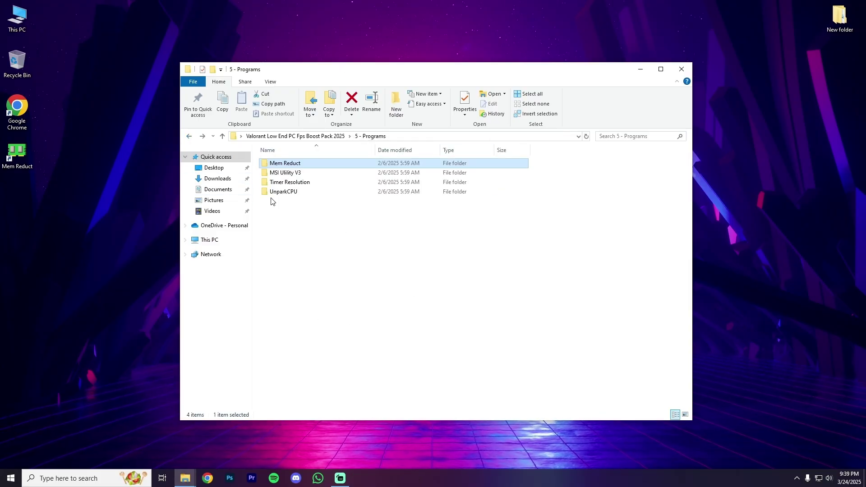
{"action": "double_click", "coordinate": [278, 173]}
{"action": "right_click", "coordinate": [286, 167]}
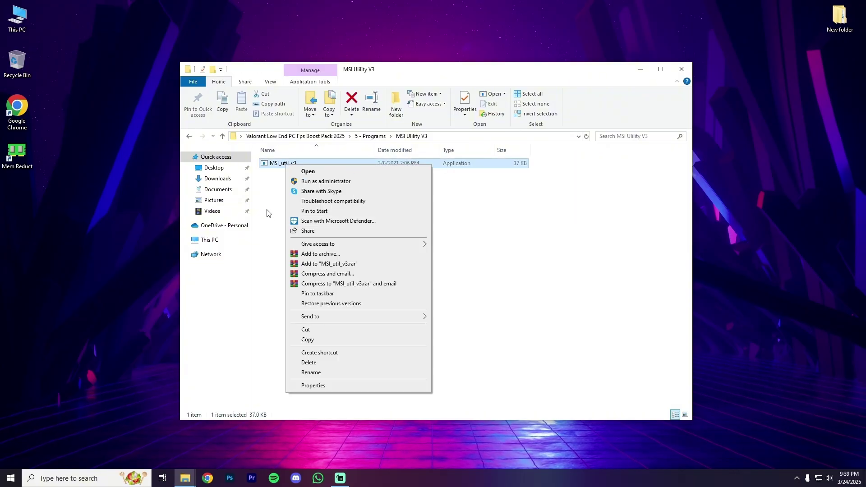
{"action": "left_click", "coordinate": [329, 181]}
{"action": "left_click_drag", "start_coordinate": [274, 119], "coordinate": [325, 70]}
Enable MSI mode for the NVIDIA GeForce GTX 950 and the Intel(R) HD Graphics 4600.
{"action": "left_click", "coordinate": [211, 129]}
{"action": "left_click", "coordinate": [198, 108]}
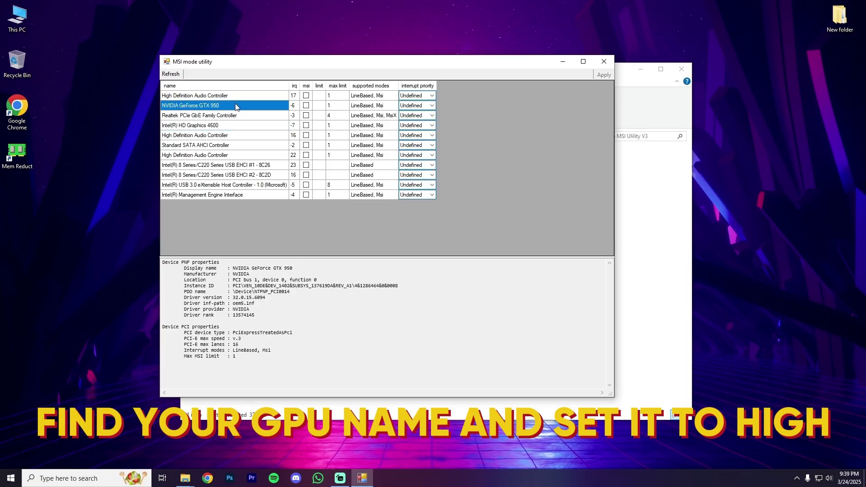
{"action": "left_click", "coordinate": [307, 109]}
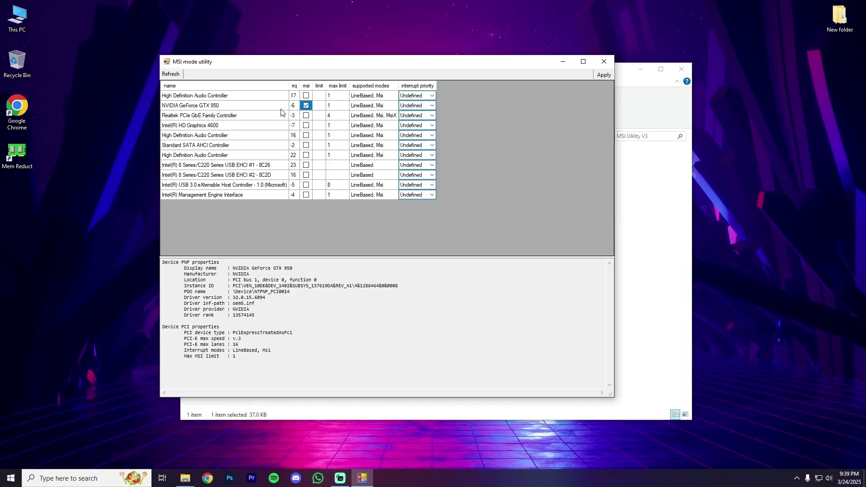
{"action": "left_click", "coordinate": [195, 129]}
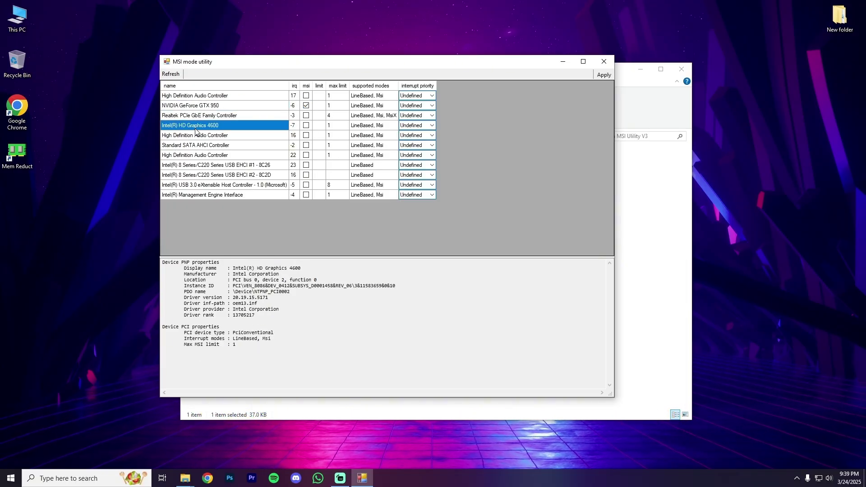
{"action": "left_click", "coordinate": [306, 126]}
Set the interrupt priority of the NVIDIA GeForce GTX 950 and Intel(R) HD Graphics 4600 to High and close the utility.
{"action": "left_click", "coordinate": [429, 108]}
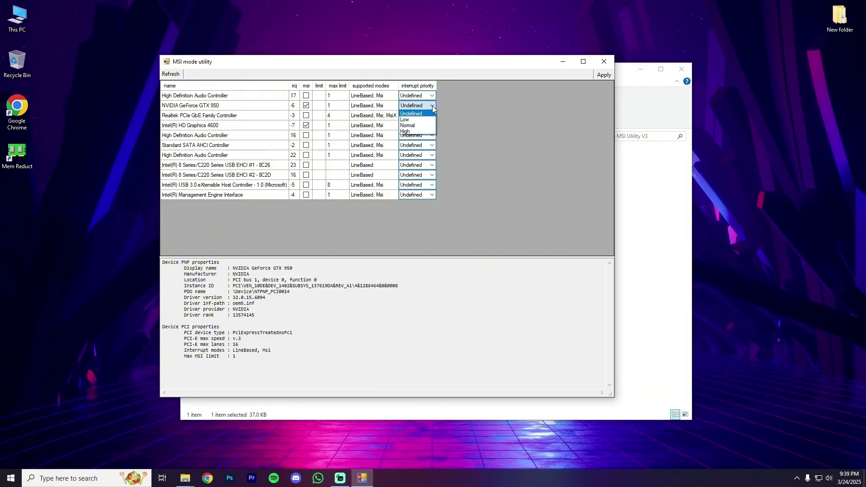
{"action": "left_click", "coordinate": [411, 131]}
{"action": "left_click", "coordinate": [428, 126]}
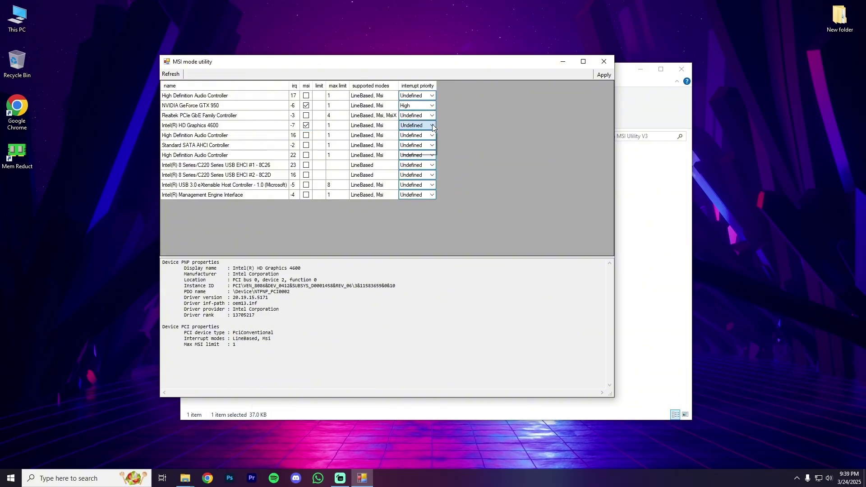
{"action": "left_click", "coordinate": [411, 151]}
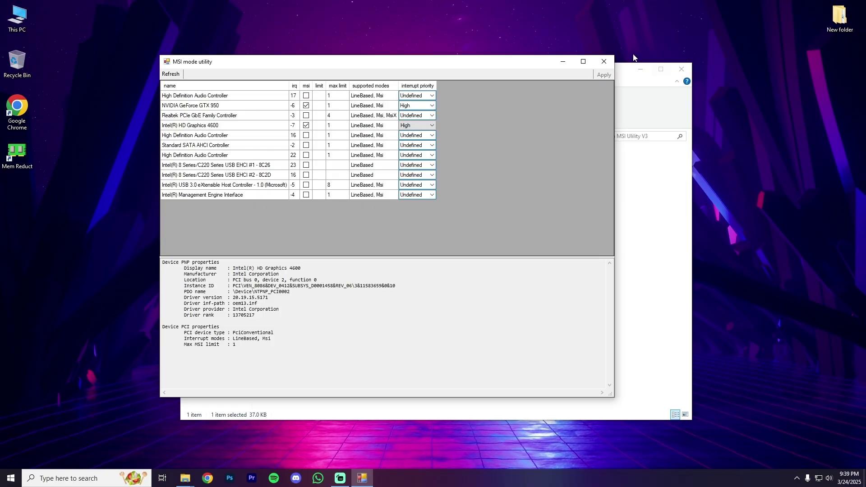
{"action": "left_click", "coordinate": [603, 62]}
Open the TimerResolution program from the Timer Resolution folder in 5 - Programs.
{"action": "left_click", "coordinate": [190, 137]}
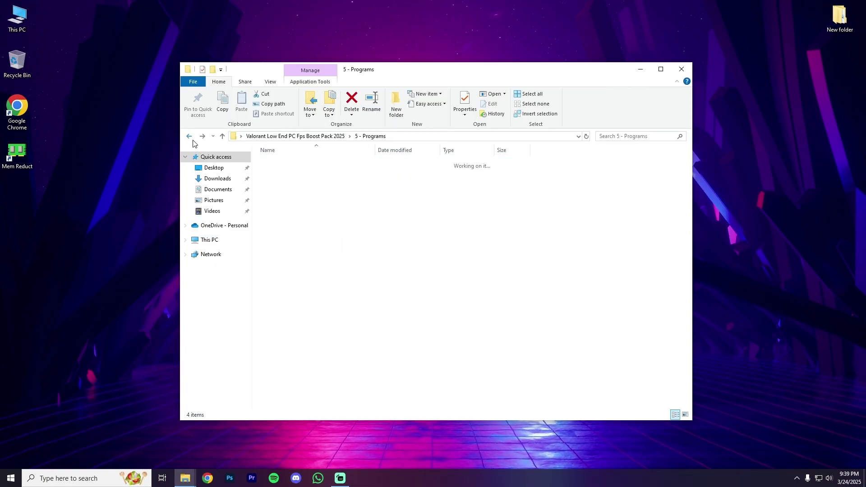
{"action": "double_click", "coordinate": [283, 197]}
{"action": "left_click", "coordinate": [316, 165]}
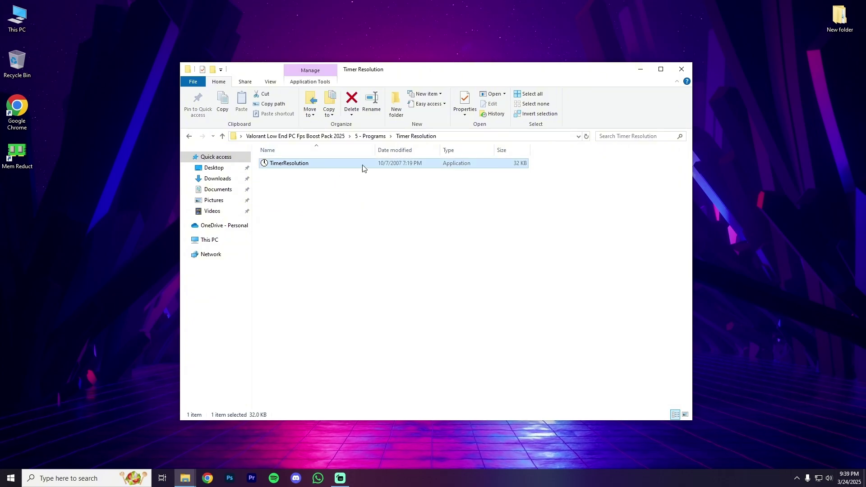
{"action": "right_click", "coordinate": [330, 165]}
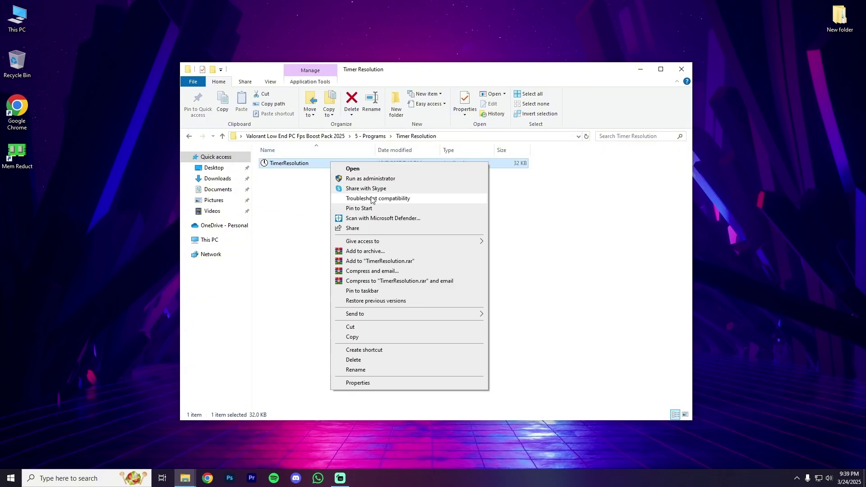
{"action": "left_click", "coordinate": [353, 169]}
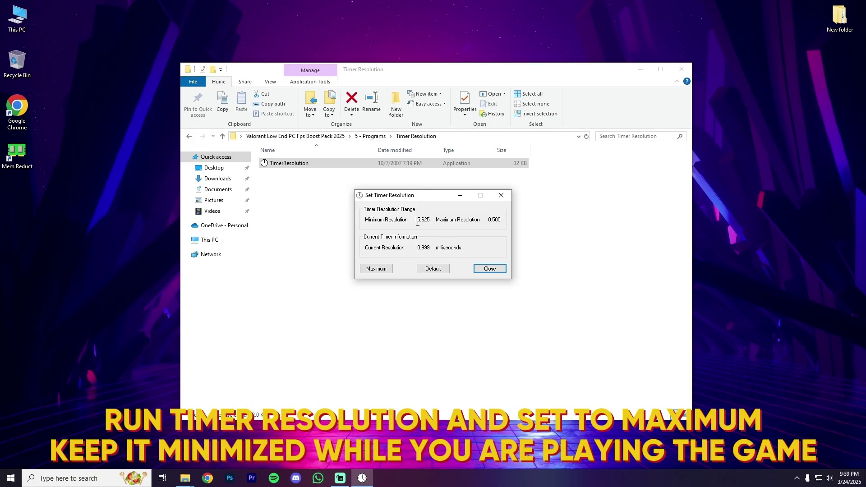
Set the timer resolution to Maximum and minimize the Set Timer Resolution window.
{"action": "left_click", "coordinate": [429, 268]}
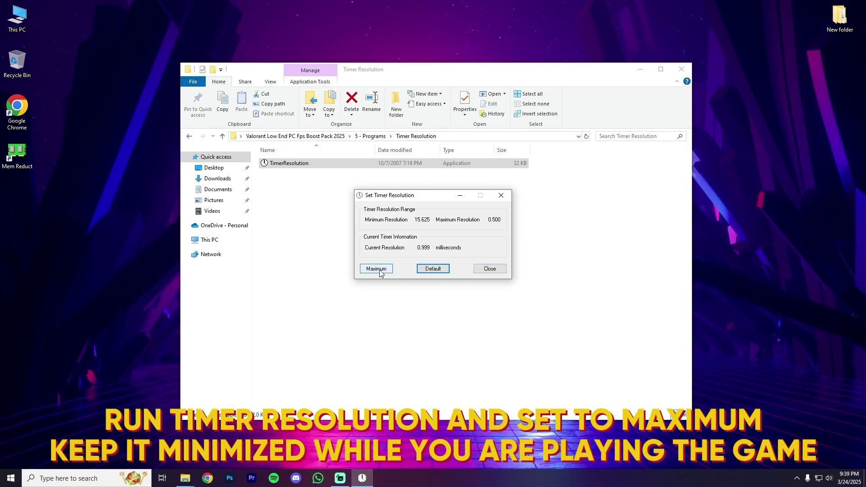
{"action": "left_click", "coordinate": [377, 269]}
{"action": "double_click", "coordinate": [418, 250]}
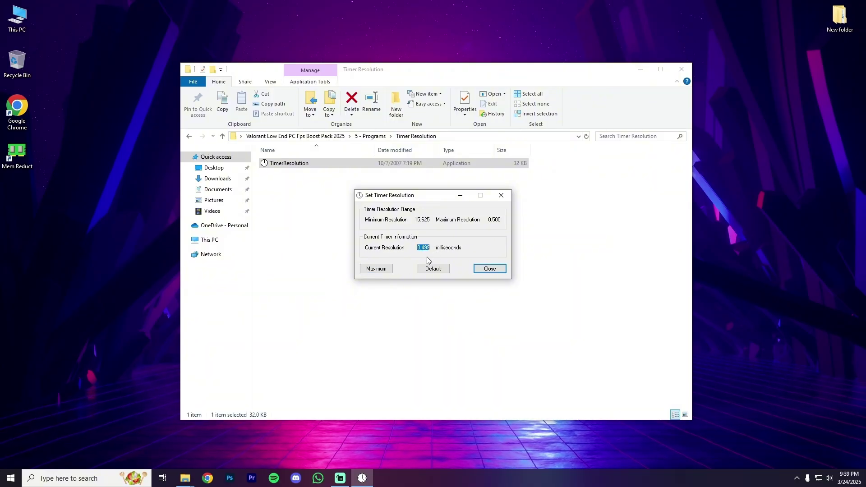
{"action": "left_click", "coordinate": [376, 270]}
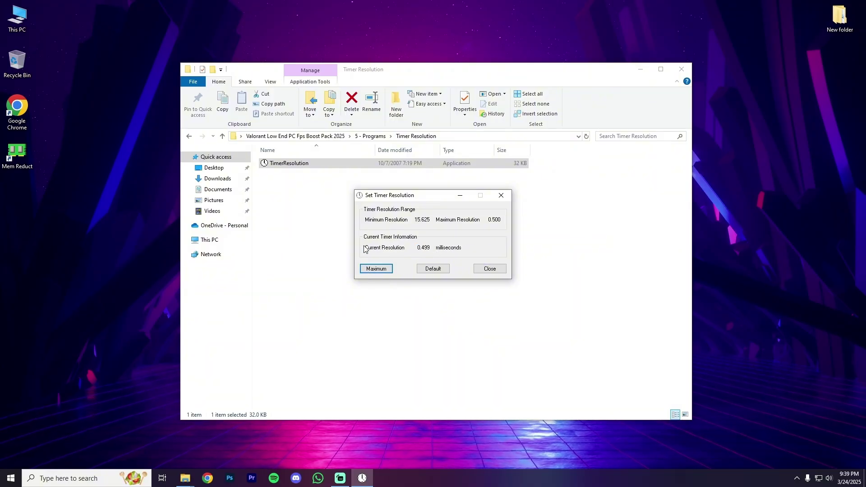
{"action": "left_click", "coordinate": [460, 195]}
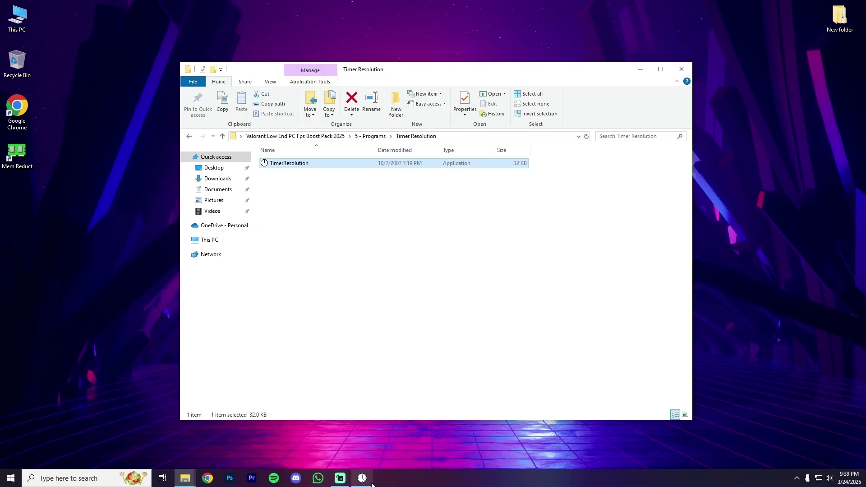
Restore the minimized Set Timer Resolution window and close it.
{"action": "mouse_move", "coordinate": [372, 483]}
{"action": "mouse_move", "coordinate": [373, 448]}
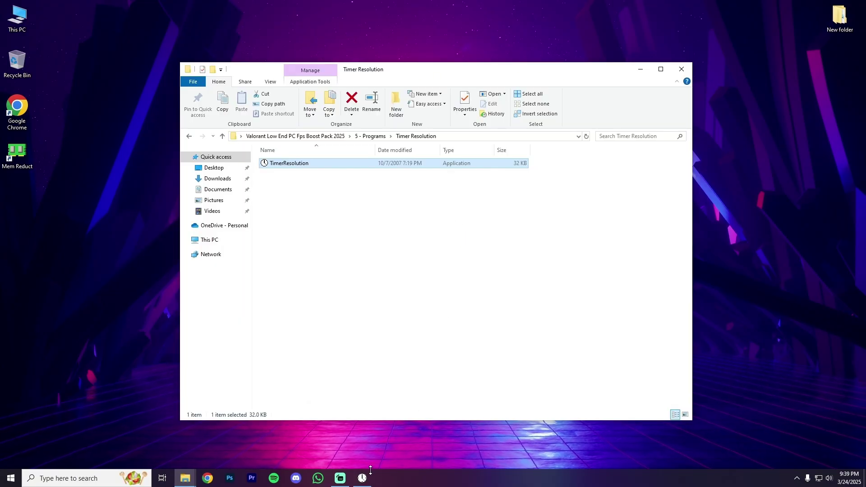
{"action": "left_click", "coordinate": [366, 477]}
{"action": "left_click", "coordinate": [500, 197]}
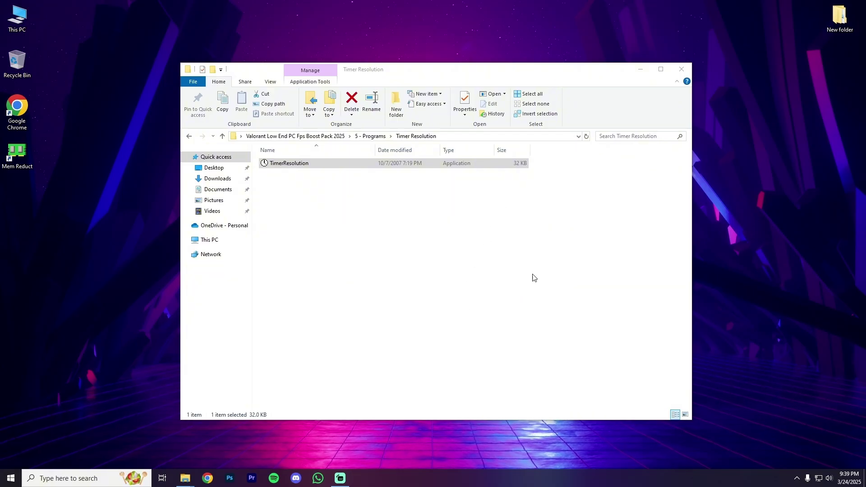
Launch Unparkcpu from the UnparkCPU folder in 5 - Programs.
{"action": "left_click", "coordinate": [191, 137]}
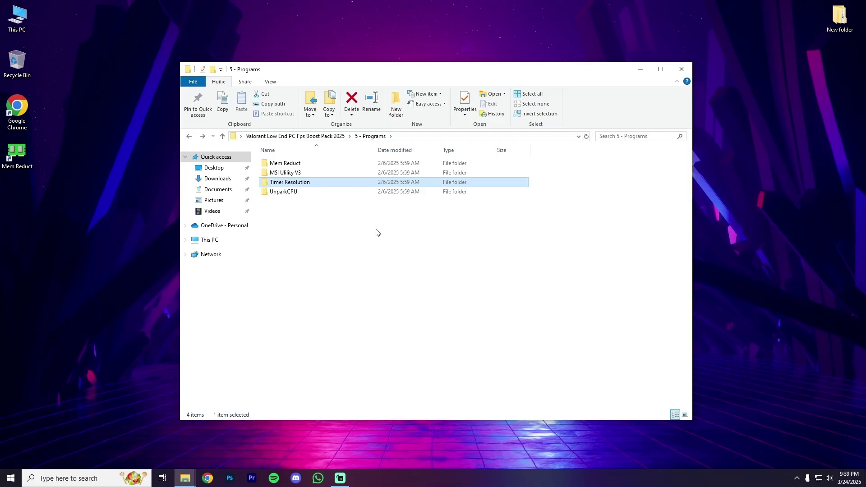
{"action": "double_click", "coordinate": [351, 193]}
{"action": "double_click", "coordinate": [332, 173]}
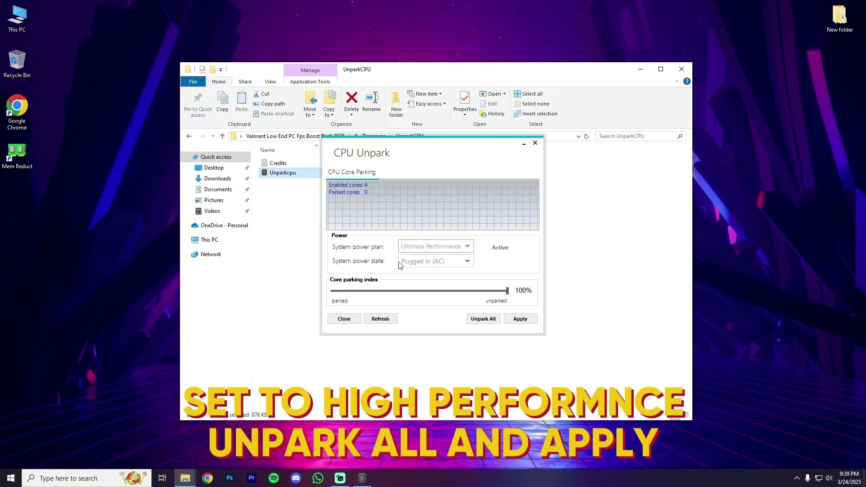
Choose the Ultimate Performance system power plan and set the core parking index to 100% in CPU Unpark.
{"action": "left_click", "coordinate": [406, 248]}
{"action": "left_click", "coordinate": [411, 290]}
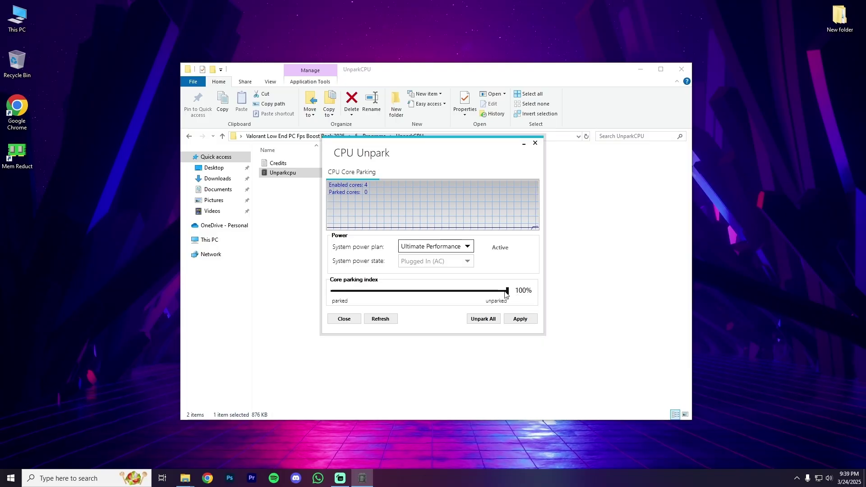
{"action": "left_click_drag", "start_coordinate": [506, 294], "coordinate": [529, 302]}
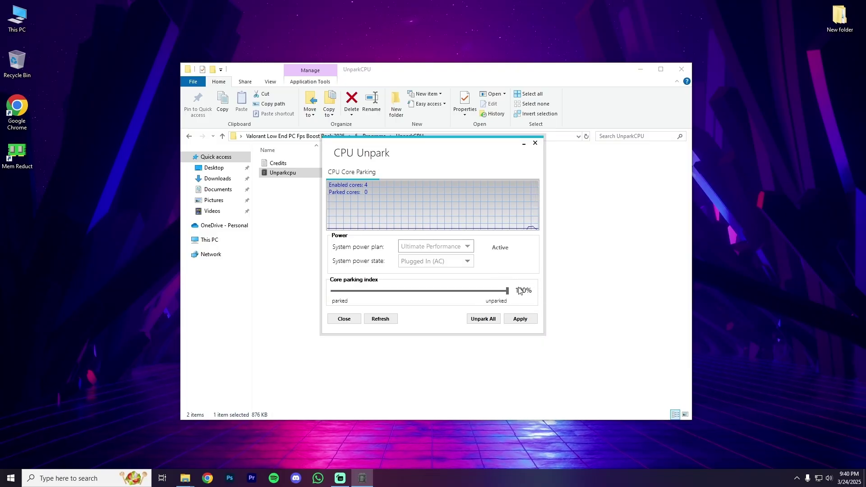
Unpark all CPU cores, apply the core parking settings and close CPU Unpark.
{"action": "left_click", "coordinate": [483, 319]}
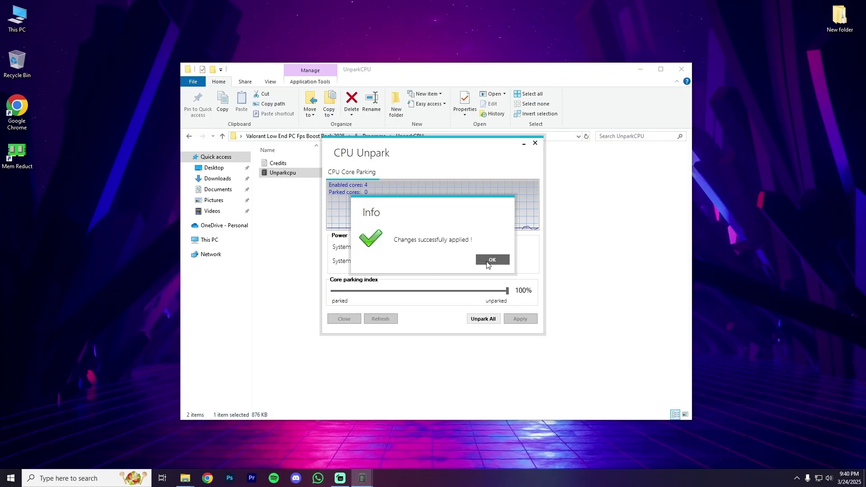
{"action": "left_click", "coordinate": [490, 260]}
{"action": "left_click", "coordinate": [528, 318]}
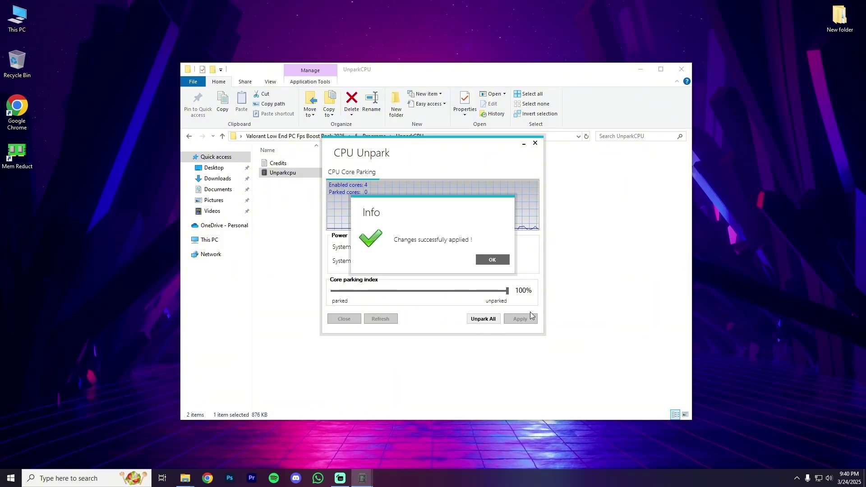
{"action": "left_click", "coordinate": [492, 259]}
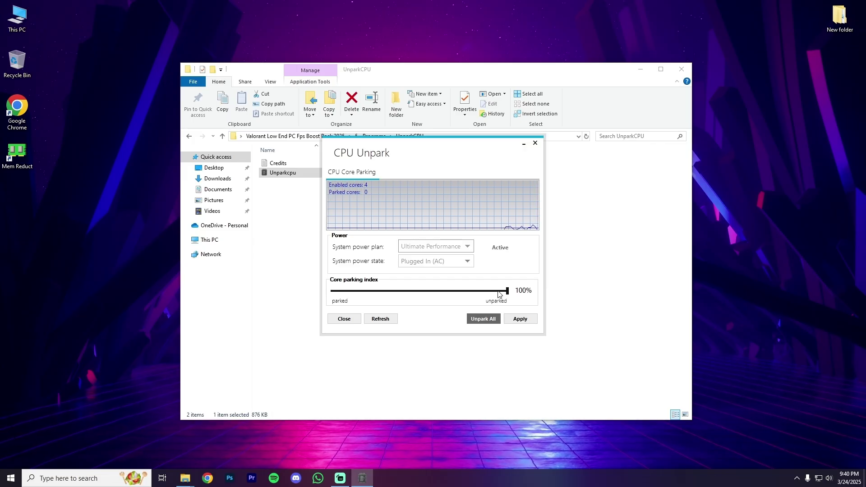
{"action": "left_click", "coordinate": [521, 319]}
{"action": "left_click", "coordinate": [485, 260]}
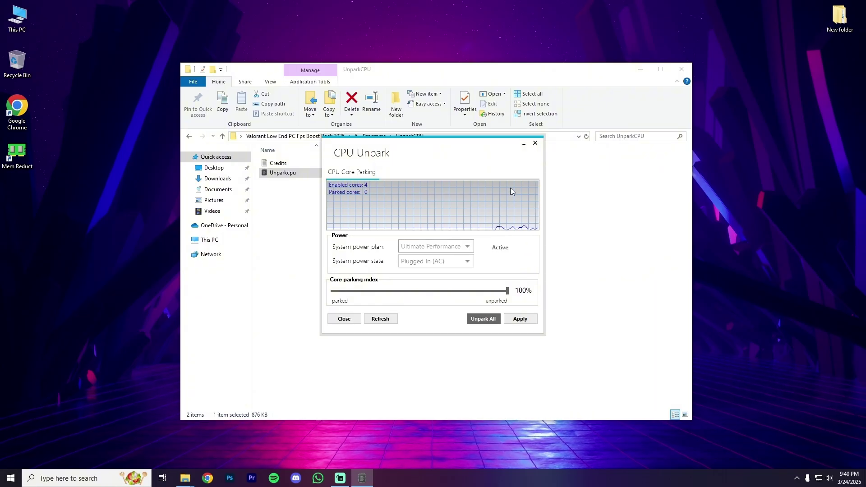
{"action": "left_click", "coordinate": [535, 143]}
Return to the main Valorant Low End PC Fps Boost Pack 2025 folder and close its window.
{"action": "left_click", "coordinate": [189, 136]}
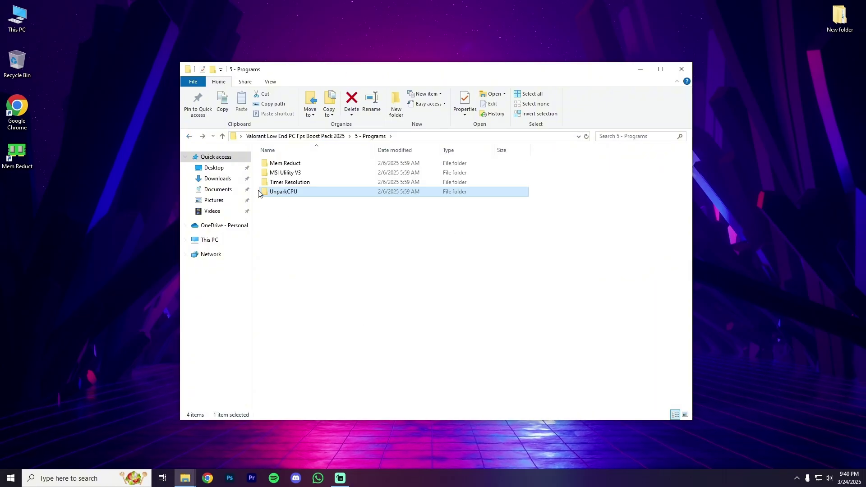
{"action": "left_click", "coordinate": [189, 136]}
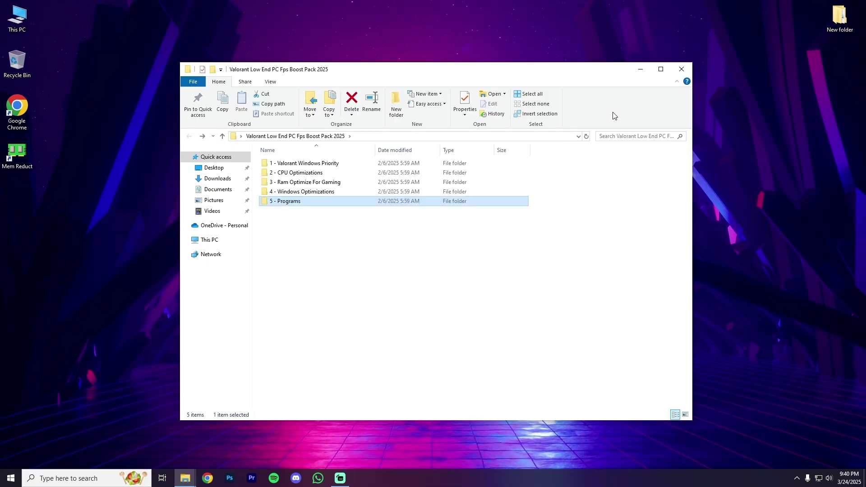
{"action": "left_click", "coordinate": [682, 69]}
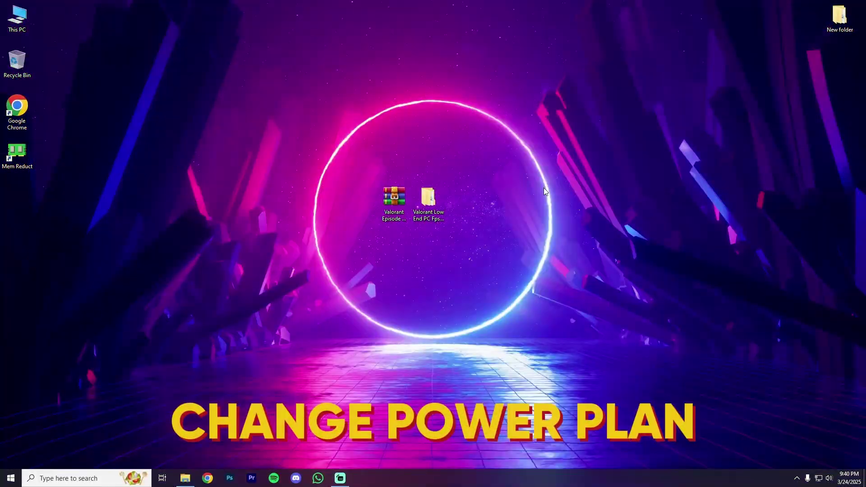
Set the Windows power plan to Ultimate Performance and close Power Options.
{"action": "left_click", "coordinate": [99, 477]}
{"action": "type", "text": "power plan"}
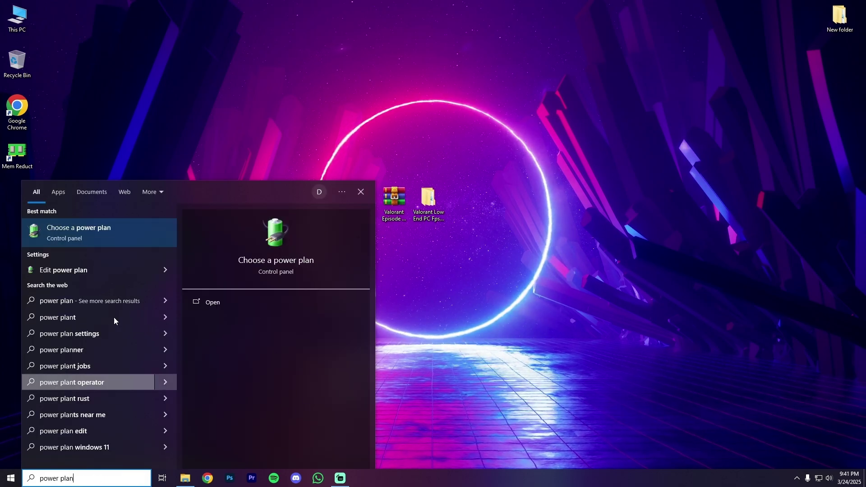
{"action": "left_click", "coordinate": [107, 230]}
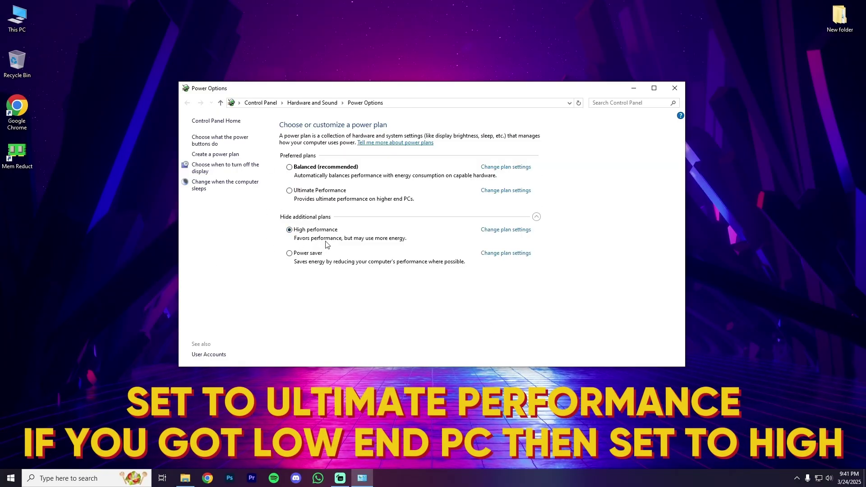
{"action": "left_click", "coordinate": [299, 229]}
{"action": "left_click", "coordinate": [296, 193]}
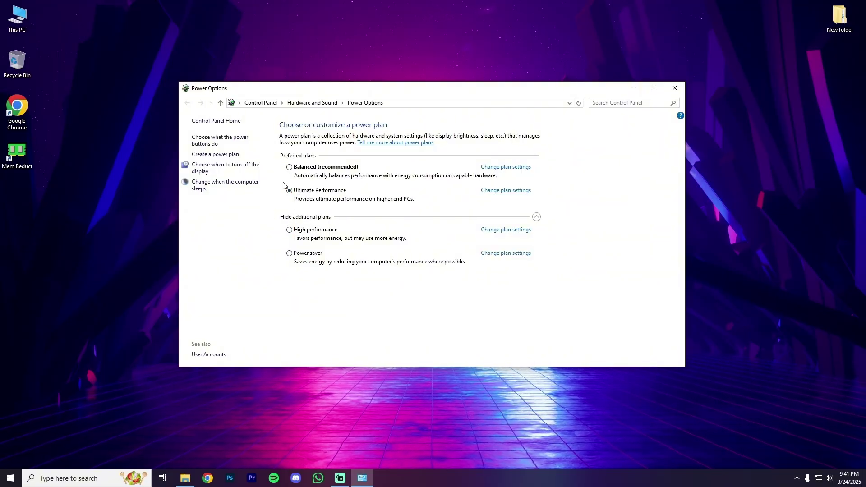
{"action": "left_click", "coordinate": [675, 89]}
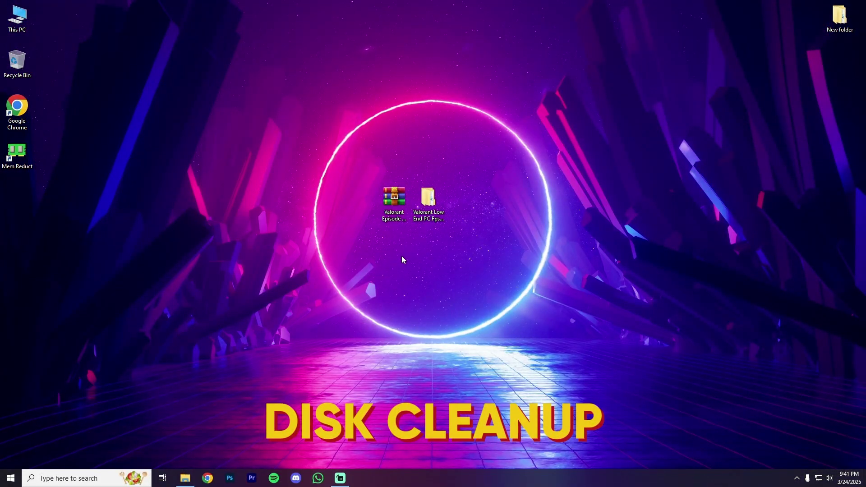
Run Disk Cleanup on the C: drive and permanently delete the files already selected for removal.
{"action": "key", "text": "super"}
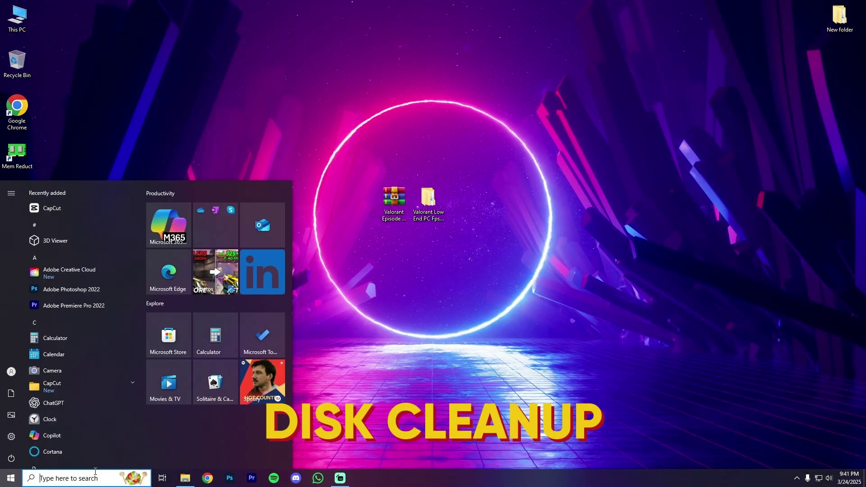
{"action": "type", "text": "disk cle"}
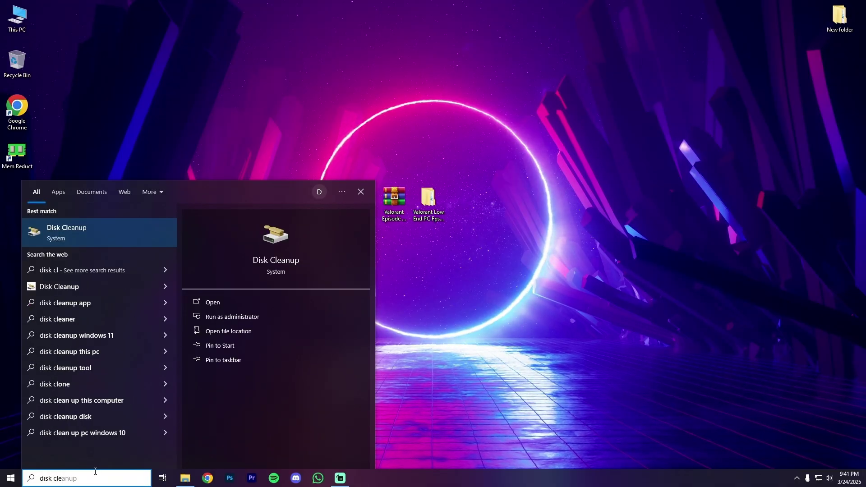
{"action": "type", "text": "anup"}
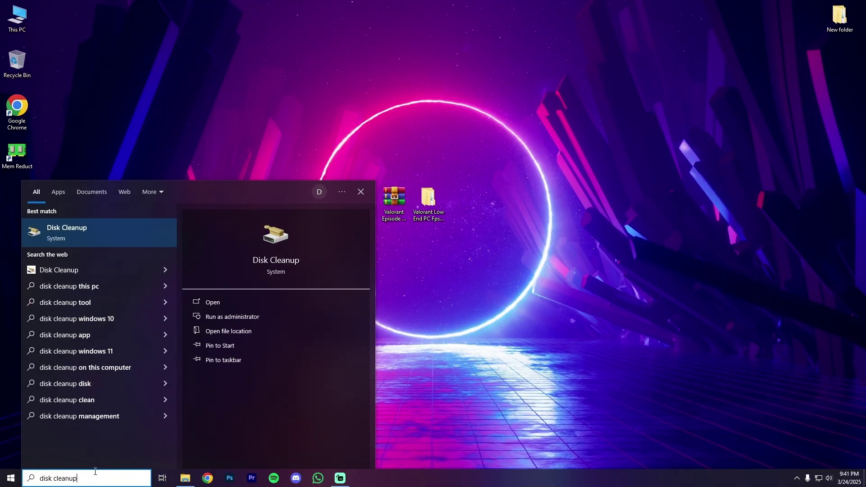
{"action": "left_click", "coordinate": [108, 223]}
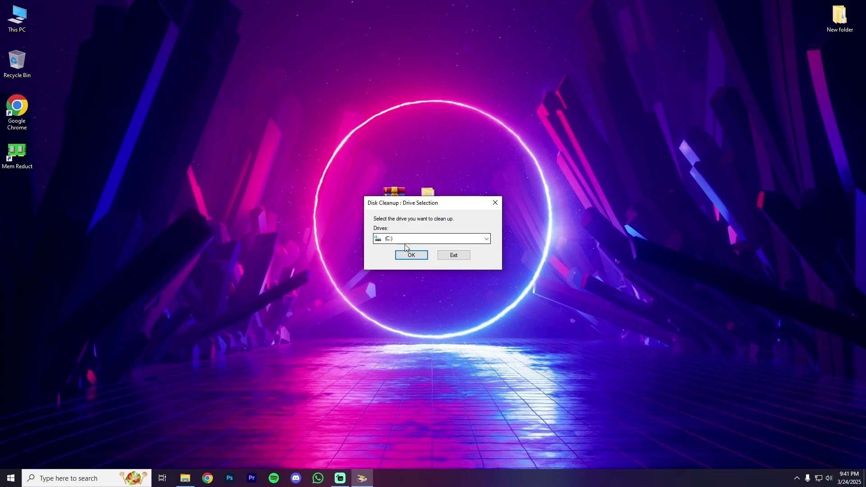
{"action": "left_click", "coordinate": [406, 253]}
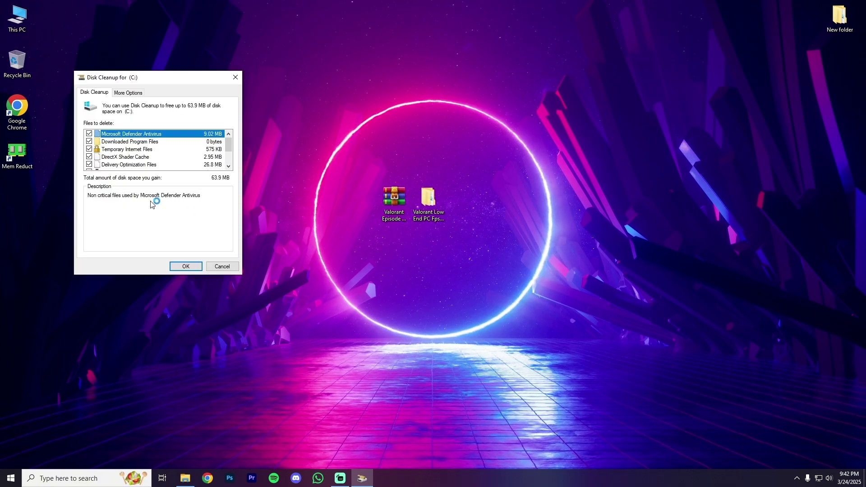
{"action": "left_click", "coordinate": [185, 266]}
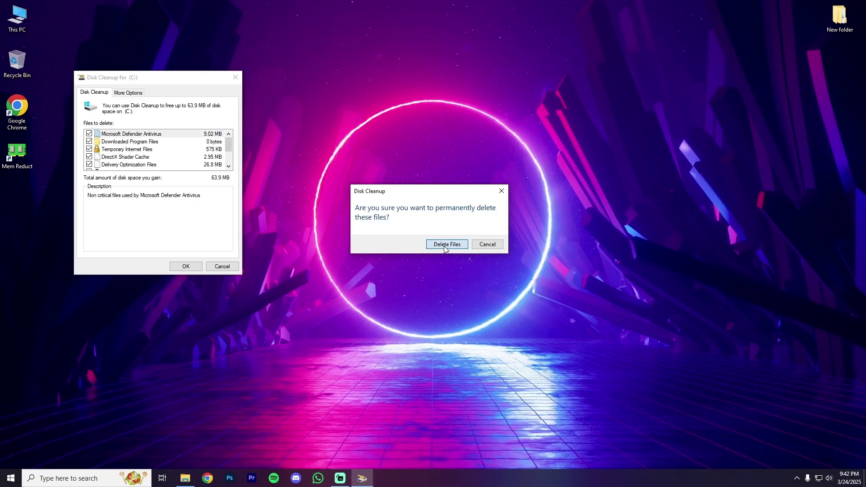
{"action": "left_click", "coordinate": [444, 245]}
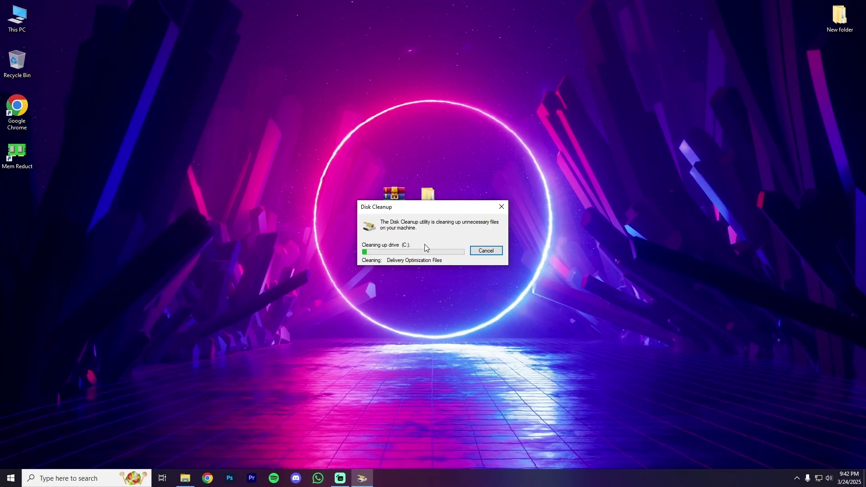